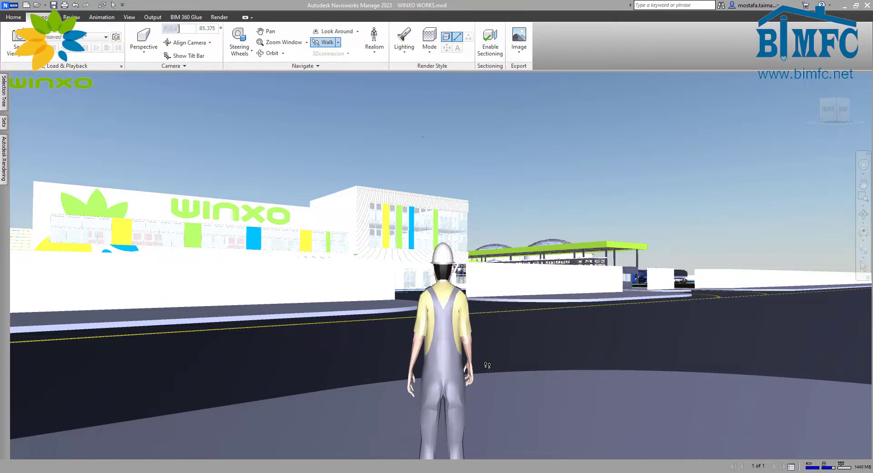
- Walk the avatar forward to the WINXO building and turn it toward the corner by the parking bays
{"action": "mouse_move", "coordinate": [488, 365]}
{"action": "left_mouse_down"}
{"action": "mouse_move", "coordinate": [500, 322]}
{"action": "mouse_move", "coordinate": [481, 335]}
{"action": "mouse_move", "coordinate": [343, 316]}
{"action": "mouse_move", "coordinate": [406, 372]}
{"action": "mouse_move", "coordinate": [333, 326]}
{"action": "mouse_move", "coordinate": [570, 368]}
{"action": "left_mouse_up"}
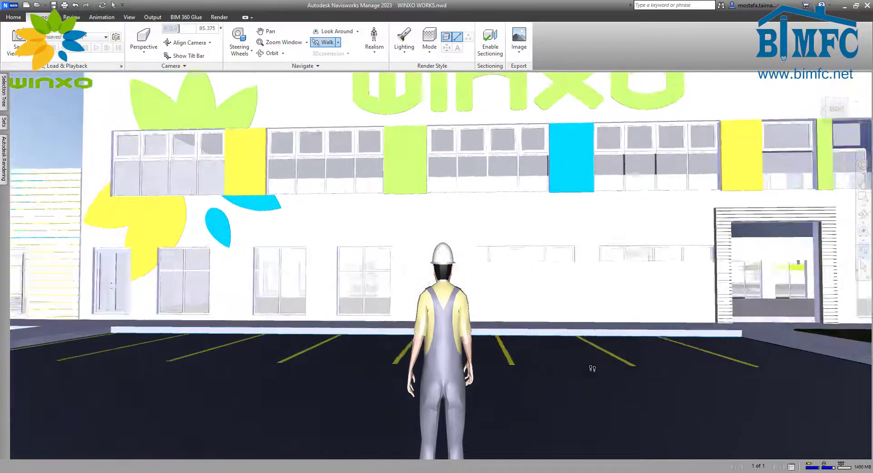
{"action": "mouse_move", "coordinate": [570, 368]}
{"action": "left_mouse_down"}
{"action": "mouse_move", "coordinate": [593, 369]}
{"action": "mouse_move", "coordinate": [570, 363]}
{"action": "mouse_move", "coordinate": [655, 325]}
{"action": "mouse_move", "coordinate": [553, 357]}
{"action": "mouse_move", "coordinate": [532, 343]}
{"action": "mouse_move", "coordinate": [407, 386]}
{"action": "mouse_move", "coordinate": [399, 427]}
{"action": "mouse_move", "coordinate": [367, 397]}
{"action": "mouse_move", "coordinate": [367, 386]}
{"action": "mouse_move", "coordinate": [566, 345]}
{"action": "mouse_move", "coordinate": [600, 318]}
{"action": "mouse_move", "coordinate": [578, 312]}
{"action": "mouse_move", "coordinate": [389, 332]}
{"action": "mouse_move", "coordinate": [418, 351]}
{"action": "mouse_move", "coordinate": [665, 347]}
{"action": "mouse_move", "coordinate": [686, 366]}
{"action": "mouse_move", "coordinate": [704, 419]}
{"action": "mouse_move", "coordinate": [498, 382]}
{"action": "mouse_move", "coordinate": [515, 367]}
{"action": "mouse_move", "coordinate": [521, 395]}
{"action": "mouse_move", "coordinate": [616, 386]}
{"action": "mouse_move", "coordinate": [524, 363]}
{"action": "left_mouse_up"}
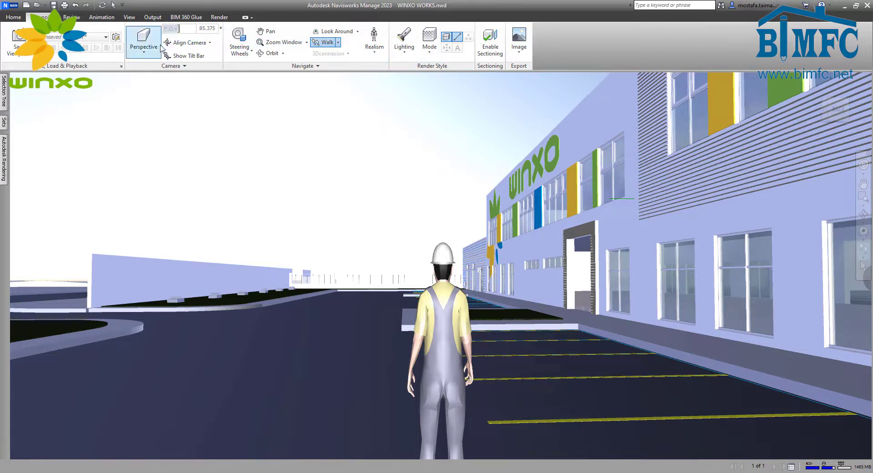
- Turn on Links from the Home tab and follow the BATIMENT BUREAUX tag to Batiment bureaux.ppsx
{"action": "left_click", "coordinate": [13, 17]}
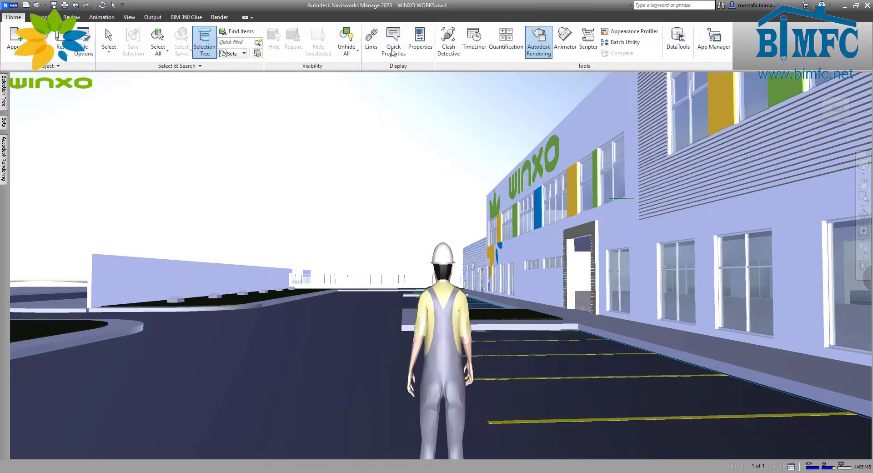
{"action": "left_click", "coordinate": [368, 44]}
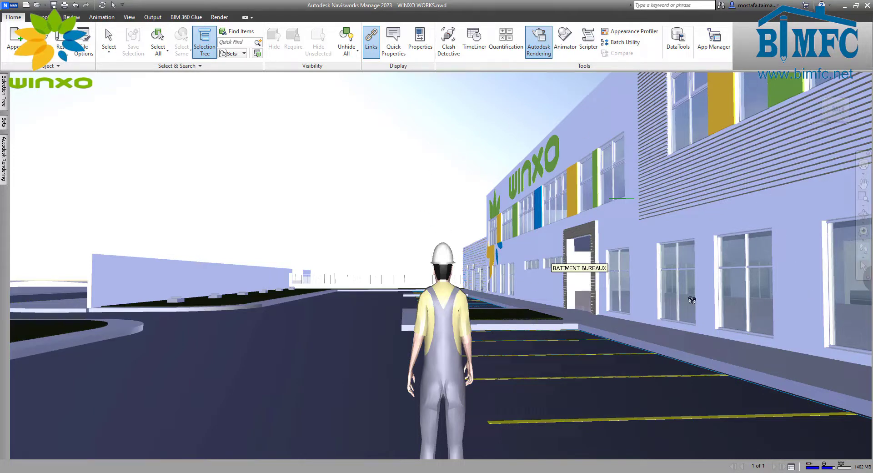
{"action": "mouse_move", "coordinate": [579, 268]}
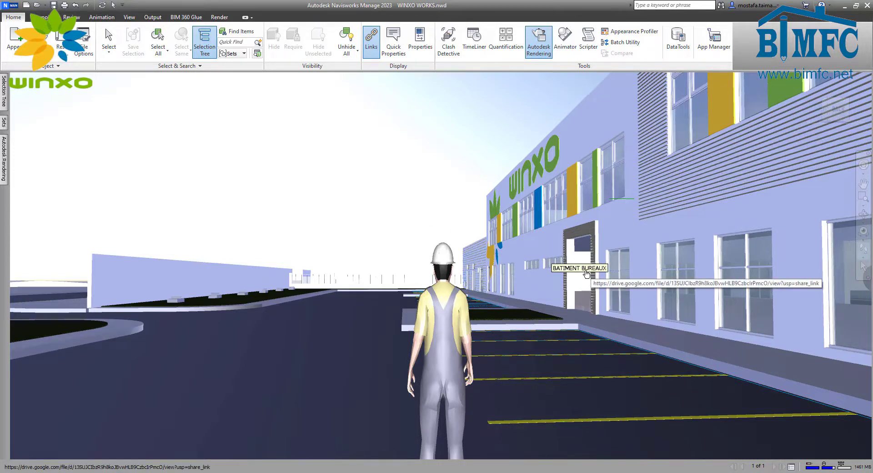
{"action": "left_click", "coordinate": [587, 273]}
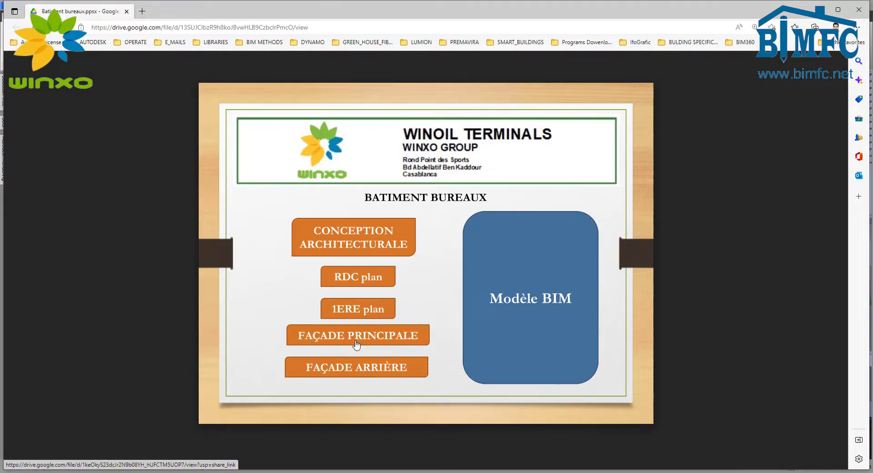
{"action": "mouse_move", "coordinate": [530, 299]}
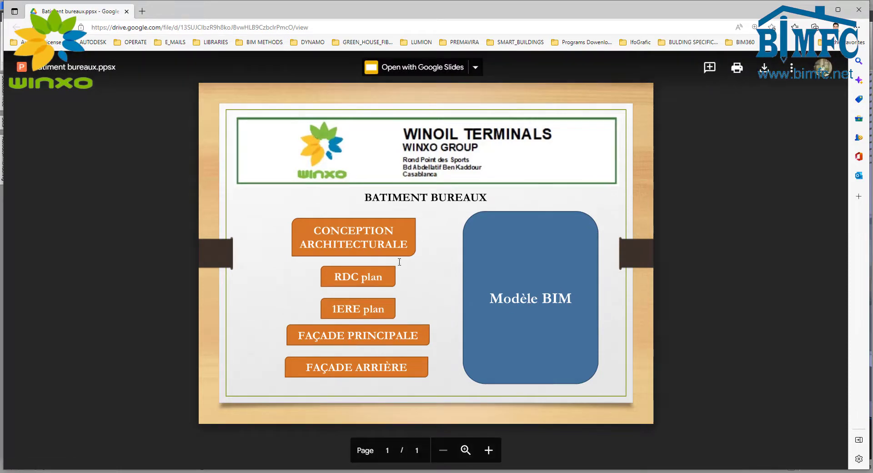
- Open the VUE 3D PDF from the slide, then return and open BATIMENT BUREAUX-RDC plan.pdf
{"action": "left_click", "coordinate": [369, 238]}
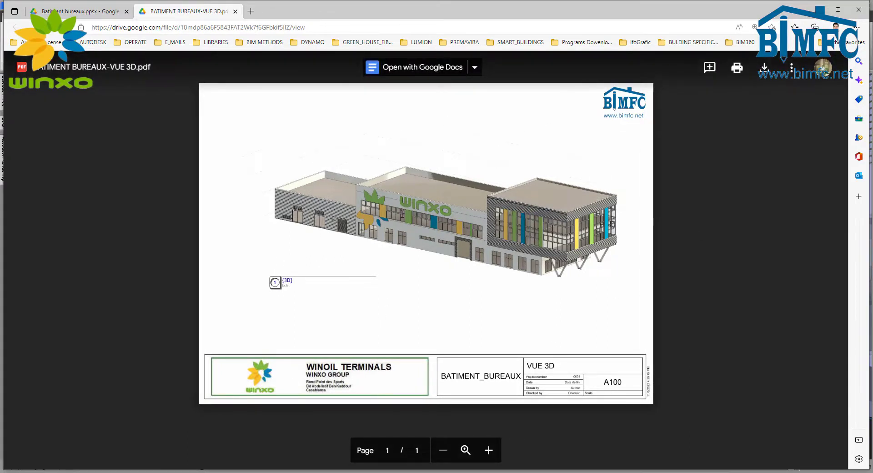
{"action": "left_click", "coordinate": [97, 16]}
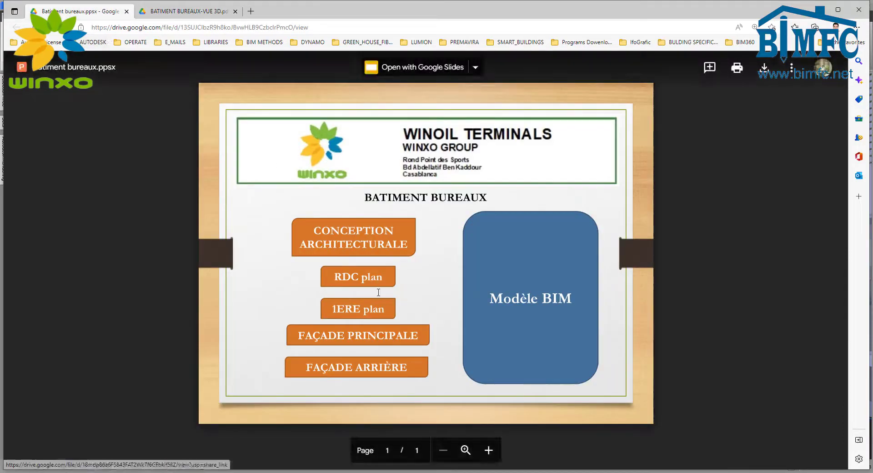
{"action": "left_click", "coordinate": [349, 287]}
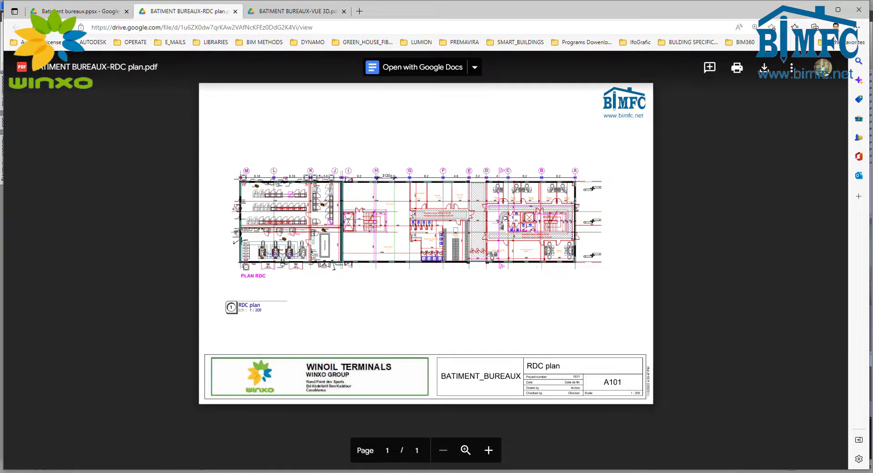
- Zoom into the RDC ground-floor plan sheet A101 with the viewer's + button
{"action": "scroll", "coordinate": [402, 236], "scroll_direction": "up", "scroll_amount": 2, "text": "ctrl"}
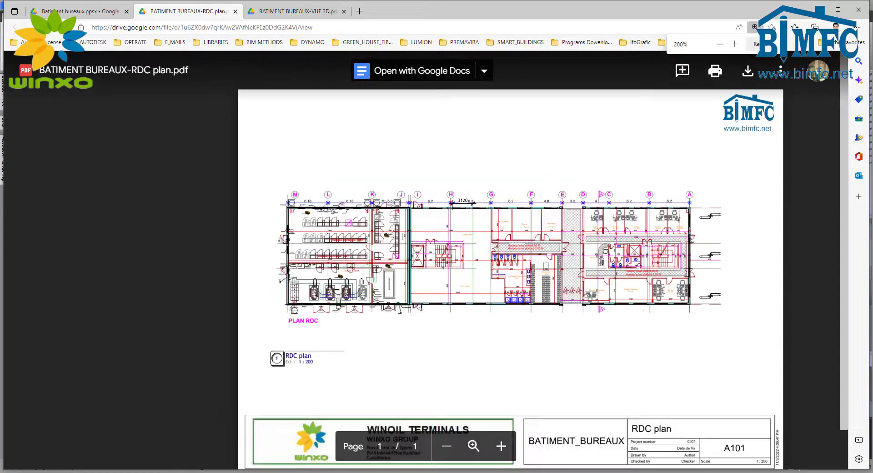
{"action": "scroll", "coordinate": [409, 254], "scroll_direction": "up", "scroll_amount": 2, "text": "ctrl"}
{"action": "scroll", "coordinate": [428, 292], "scroll_direction": "up", "scroll_amount": 2, "text": "ctrl"}
{"action": "scroll", "coordinate": [443, 323], "scroll_direction": "up", "scroll_amount": 2, "text": "ctrl"}
{"action": "scroll", "coordinate": [443, 323], "scroll_direction": "down", "scroll_amount": 2, "text": "ctrl"}
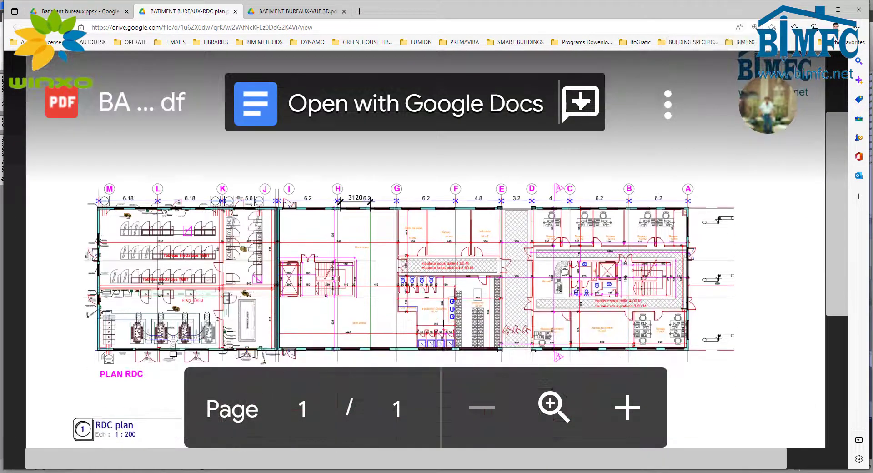
{"action": "scroll", "coordinate": [444, 323], "scroll_direction": "down", "scroll_amount": 4, "text": "ctrl"}
{"action": "scroll", "coordinate": [444, 324], "scroll_direction": "down", "scroll_amount": 1, "text": "ctrl"}
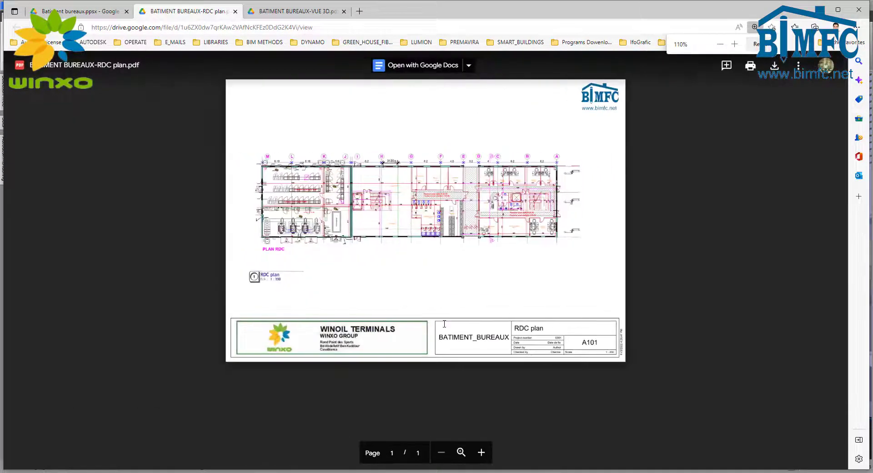
{"action": "left_click", "coordinate": [489, 450]}
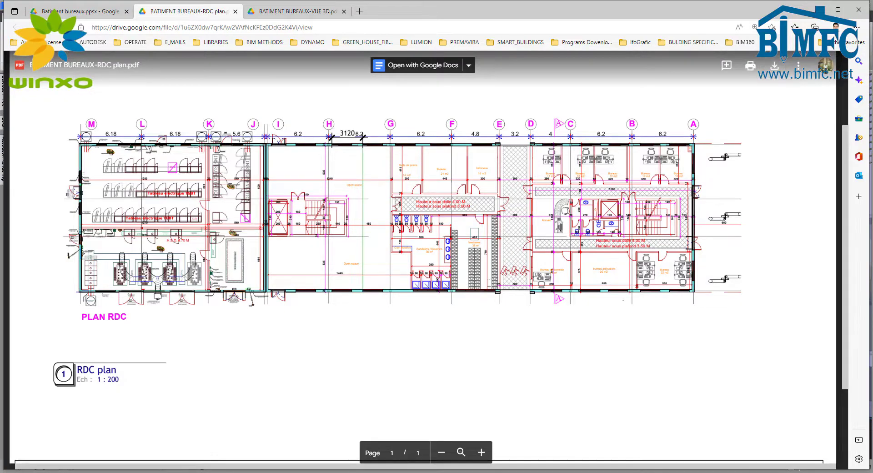
- Adjust the browser zoom on the plan, then return to the Batiment bureaux.ppsx slide
{"action": "key", "text": "ctrl+minus"}
{"action": "key", "text": "ctrl+minus"}
{"action": "key", "text": "ctrl+minus"}
{"action": "key", "text": "ctrl+minus"}
{"action": "key", "text": "ctrl+minus"}
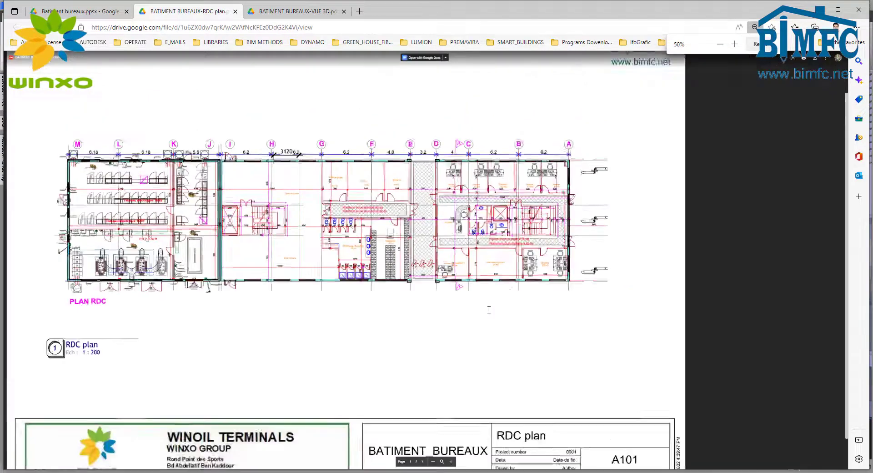
{"action": "key", "text": "ctrl+plus"}
{"action": "key", "text": "ctrl+plus"}
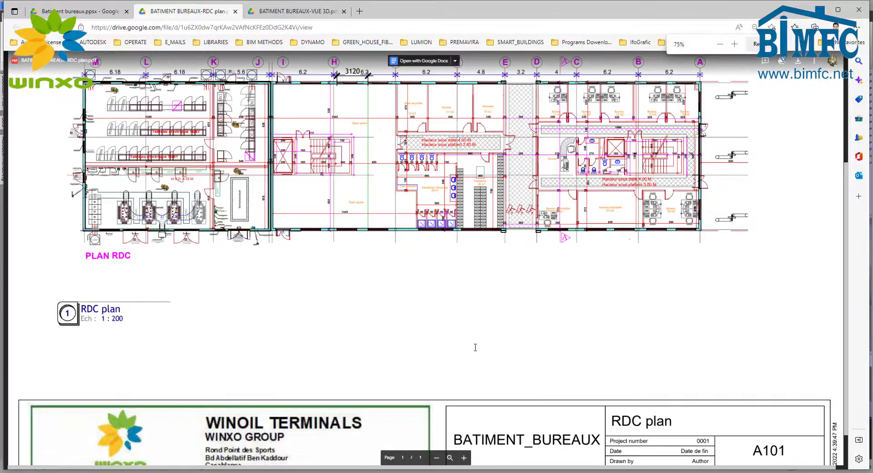
{"action": "key", "text": "ctrl+minus"}
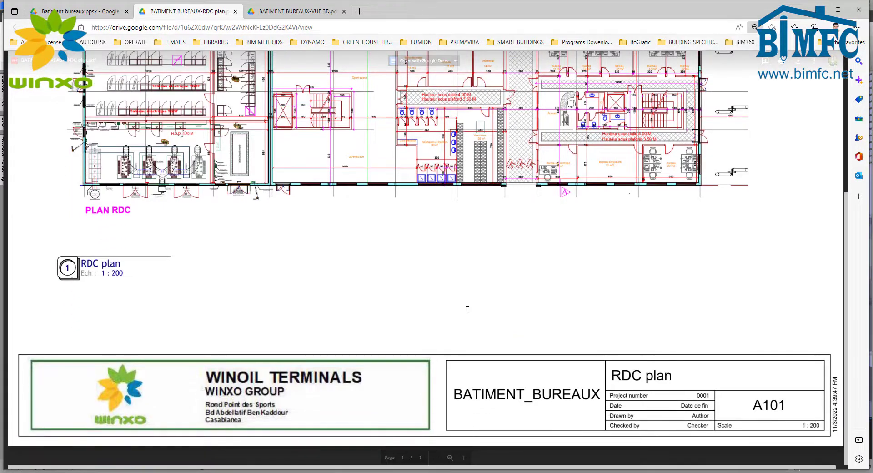
{"action": "key", "text": "ctrl+plus"}
{"action": "key", "text": "ctrl+plus"}
{"action": "key", "text": "ctrl+plus"}
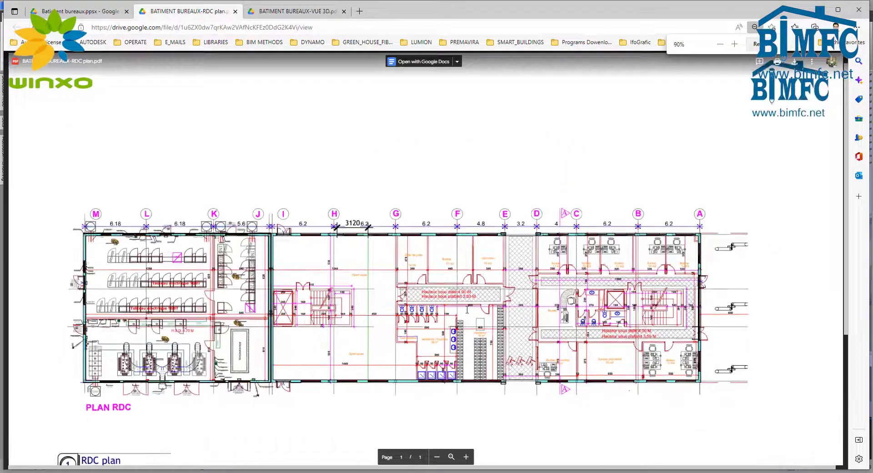
{"action": "key", "text": "ctrl+plus"}
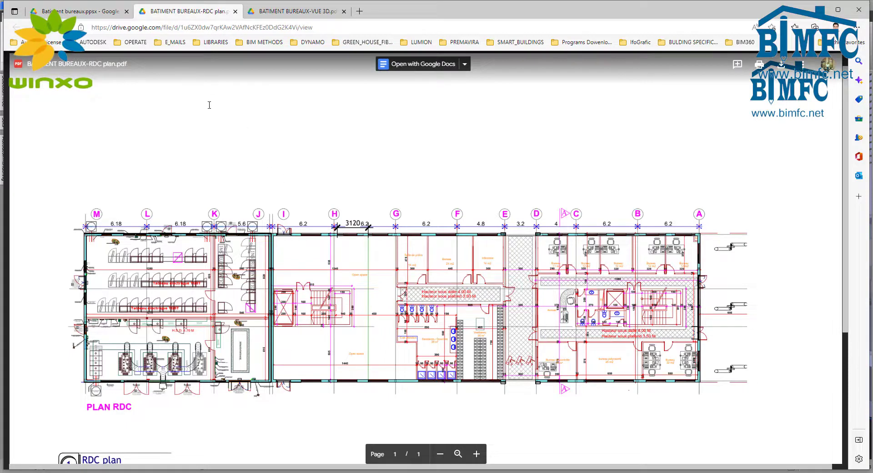
{"action": "left_click", "coordinate": [91, 15]}
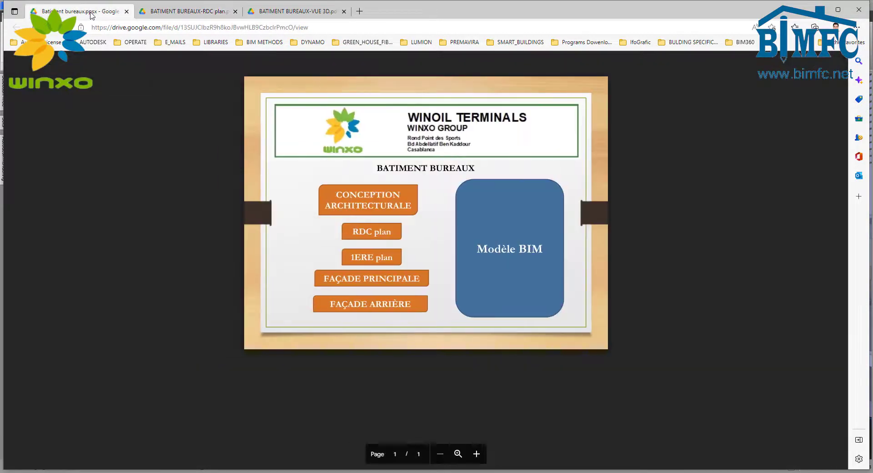
{"action": "mouse_move", "coordinate": [373, 262]}
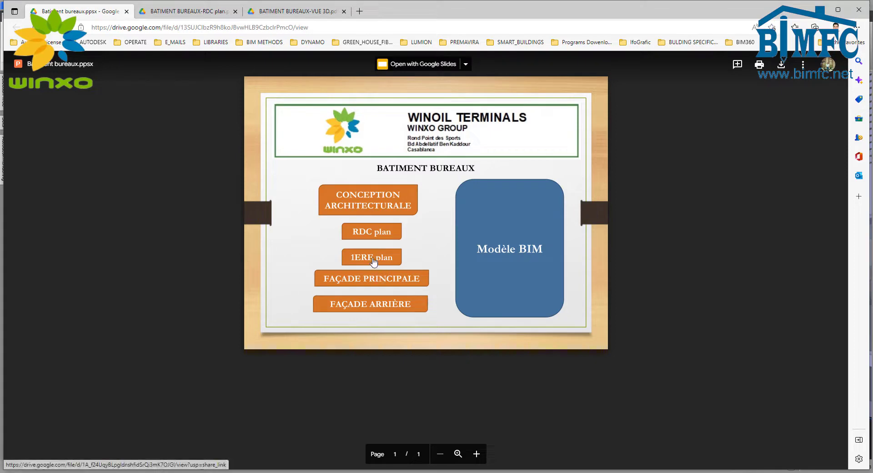
- Open the FAÇADE PRINCIPALE elevation sheet A103 at full width, then go back to the slide
{"action": "left_click", "coordinate": [363, 284]}
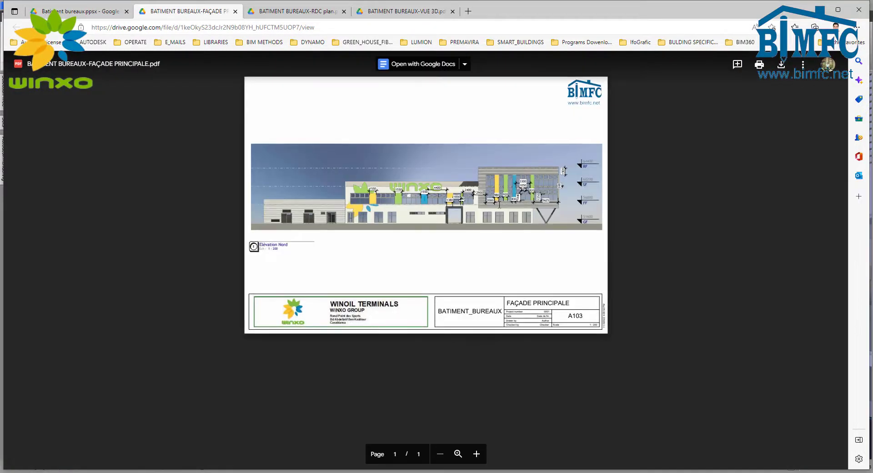
{"action": "left_click", "coordinate": [459, 454]}
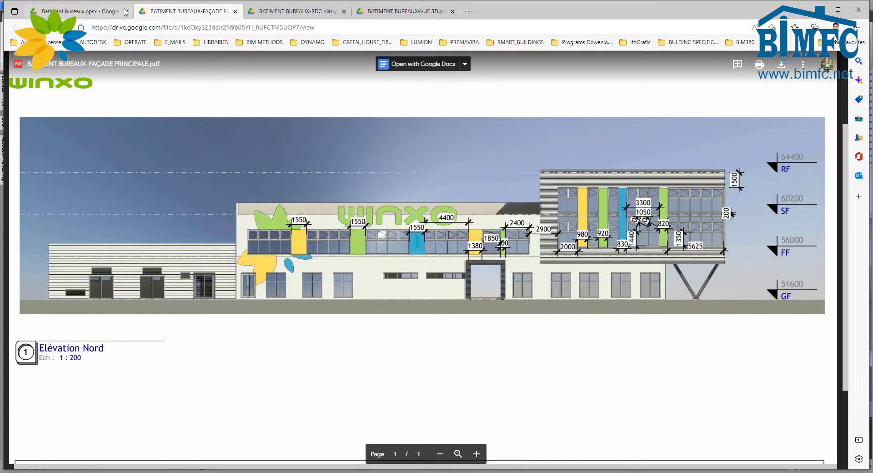
{"action": "left_click", "coordinate": [77, 13]}
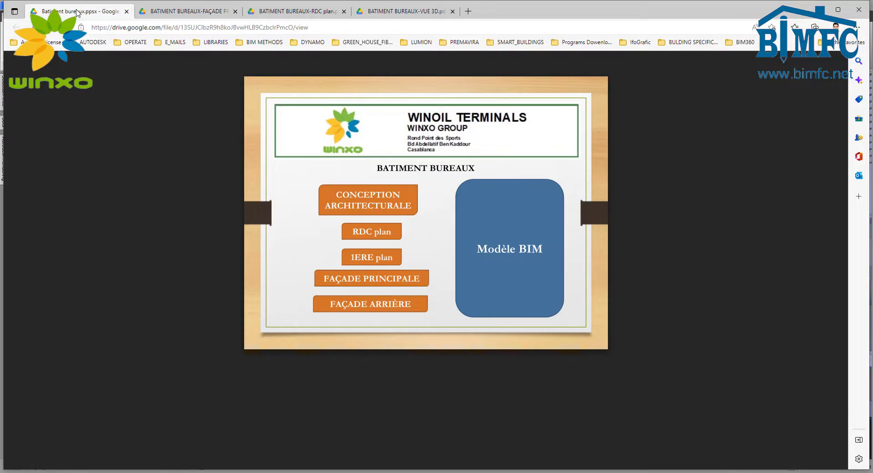
- Open the Modèle BIM link to load BATIMENT_BUREAUX-V2.rvt and orbit it to an angled perspective
{"action": "left_click", "coordinate": [526, 252]}
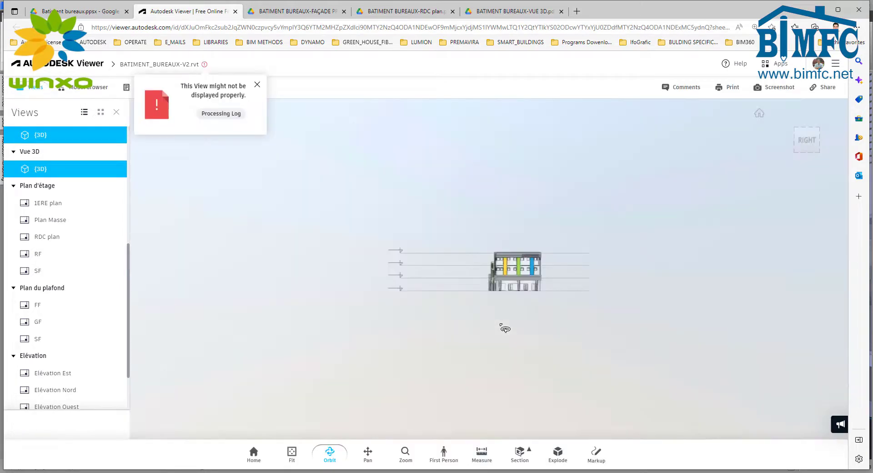
{"action": "mouse_move", "coordinate": [508, 317]}
{"action": "left_mouse_down"}
{"action": "mouse_move", "coordinate": [594, 331]}
{"action": "mouse_move", "coordinate": [647, 325]}
{"action": "mouse_move", "coordinate": [616, 331]}
{"action": "left_mouse_up"}
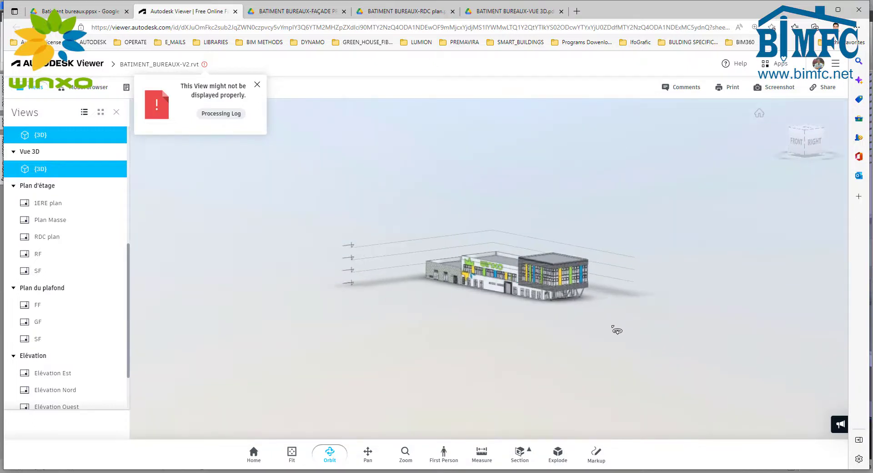
{"action": "scroll", "coordinate": [618, 293], "scroll_direction": "up", "scroll_amount": 2}
{"action": "scroll", "coordinate": [587, 294], "scroll_direction": "up", "scroll_amount": 2}
{"action": "scroll", "coordinate": [546, 294], "scroll_direction": "up", "scroll_amount": 2}
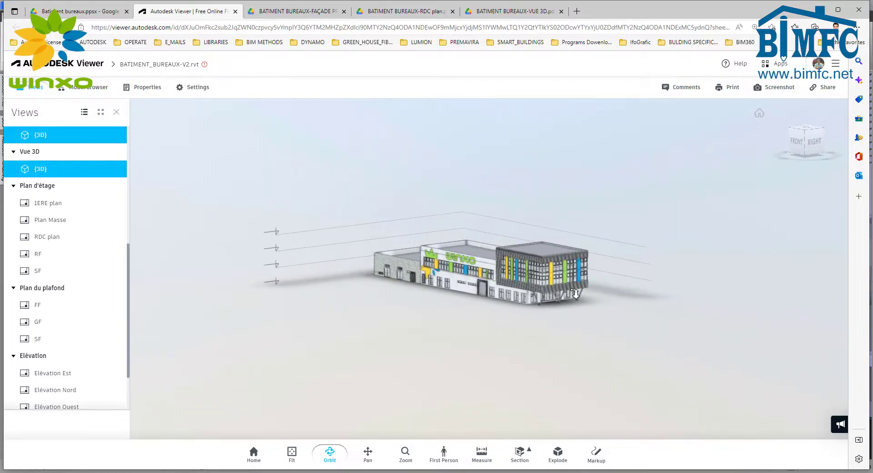
{"action": "scroll", "coordinate": [500, 295], "scroll_direction": "up", "scroll_amount": 2}
{"action": "scroll", "coordinate": [483, 275], "scroll_direction": "up", "scroll_amount": 1}
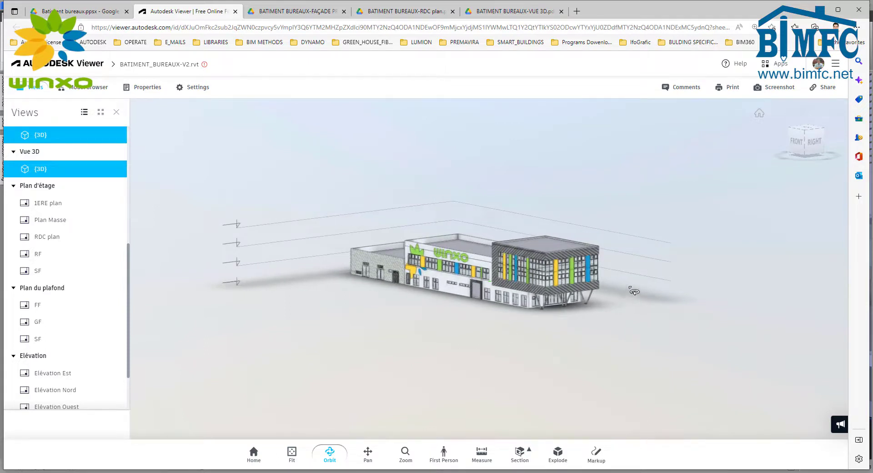
- Zoom in on the 3D building, then display the 1ERE plan floor plan
{"action": "scroll", "coordinate": [604, 262], "scroll_direction": "up", "scroll_amount": 1}
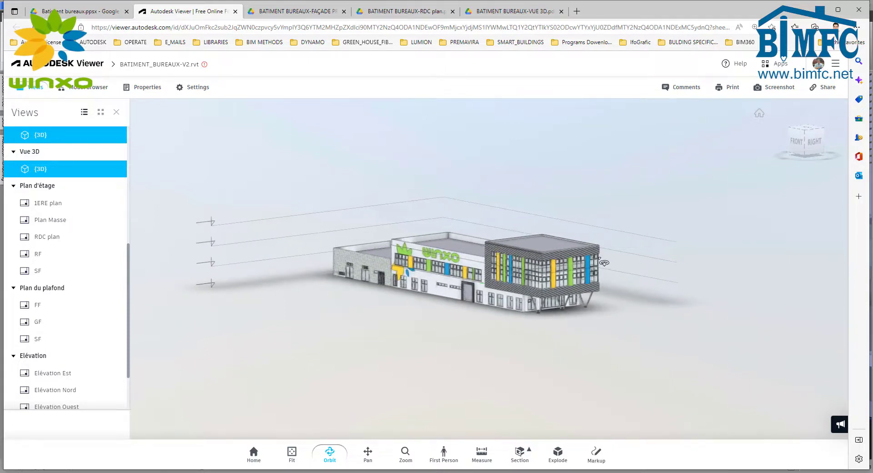
{"action": "scroll", "coordinate": [451, 286], "scroll_direction": "up", "scroll_amount": 1}
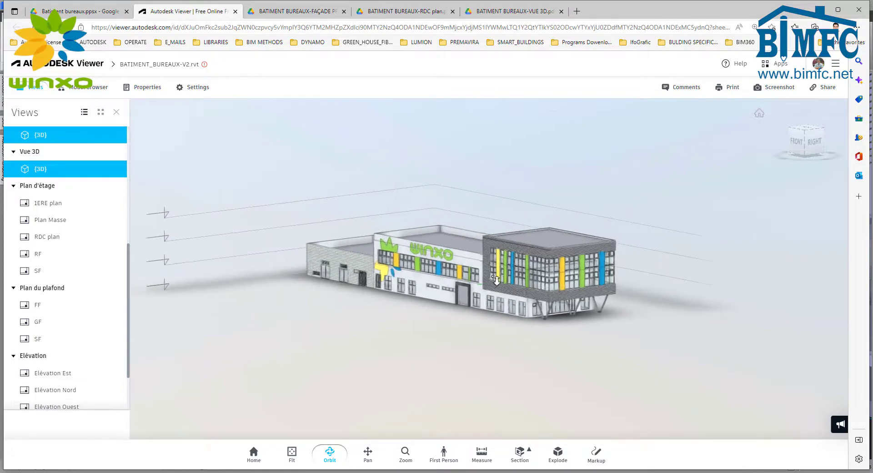
{"action": "scroll", "coordinate": [459, 287], "scroll_direction": "up", "scroll_amount": 1}
{"action": "scroll", "coordinate": [467, 288], "scroll_direction": "up", "scroll_amount": 2}
{"action": "scroll", "coordinate": [467, 287], "scroll_direction": "down", "scroll_amount": 1}
{"action": "scroll", "coordinate": [468, 287], "scroll_direction": "down", "scroll_amount": 1}
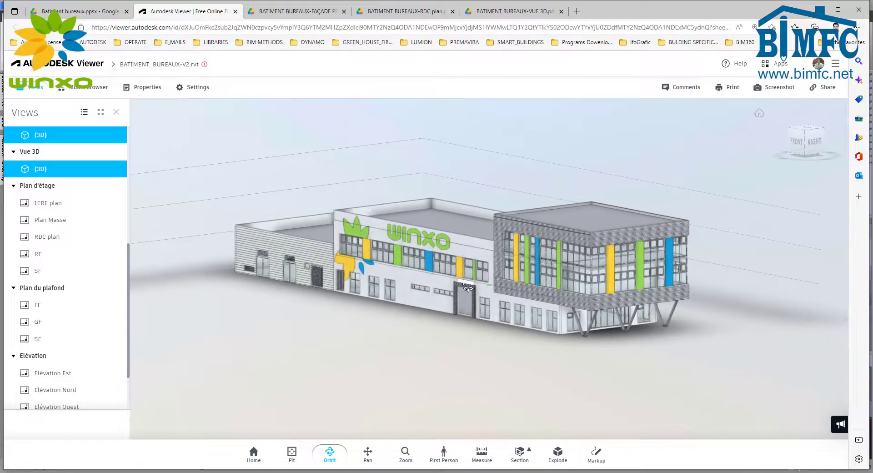
{"action": "left_click", "coordinate": [46, 204]}
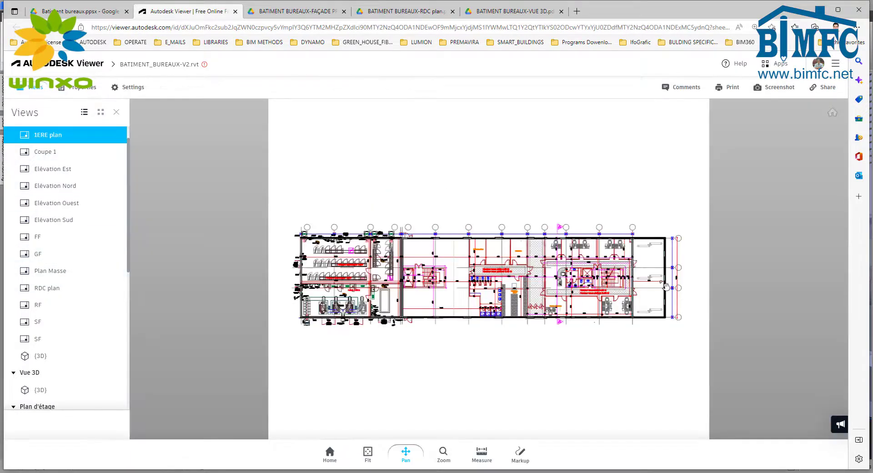
- Zoom into the RDC plan and measure the 4450 mm span between two points
{"action": "scroll", "coordinate": [520, 296], "scroll_direction": "up", "scroll_amount": 3}
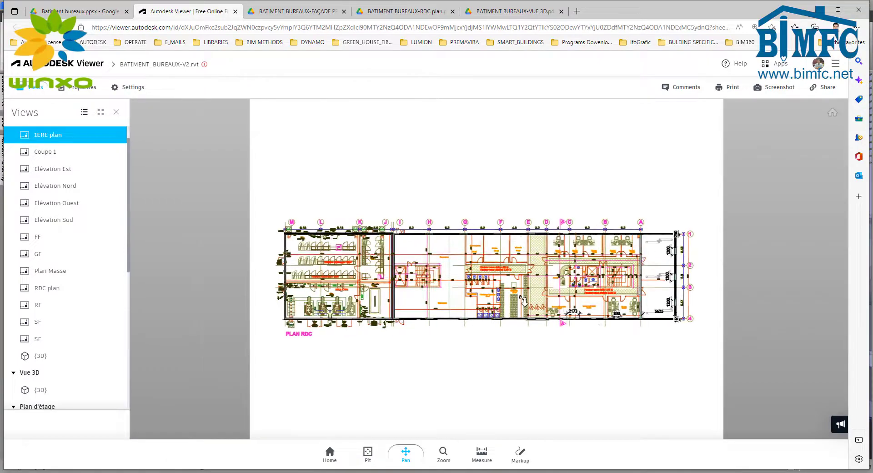
{"action": "scroll", "coordinate": [502, 272], "scroll_direction": "up", "scroll_amount": 5}
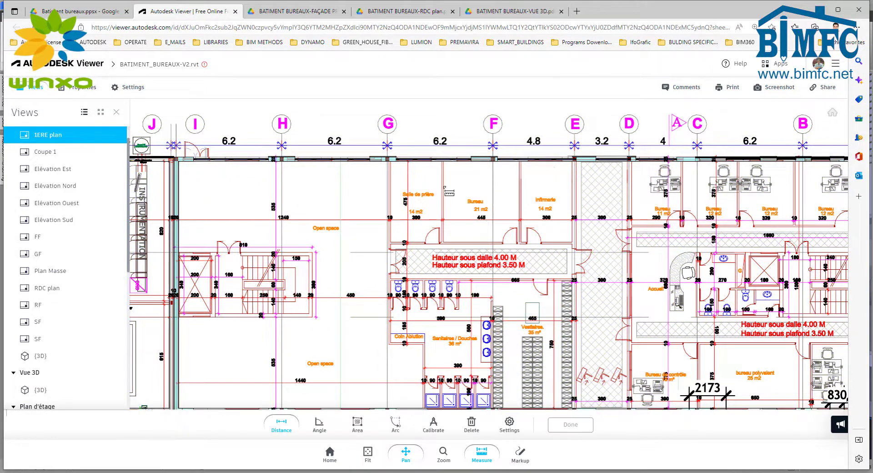
{"action": "left_click", "coordinate": [518, 189]}
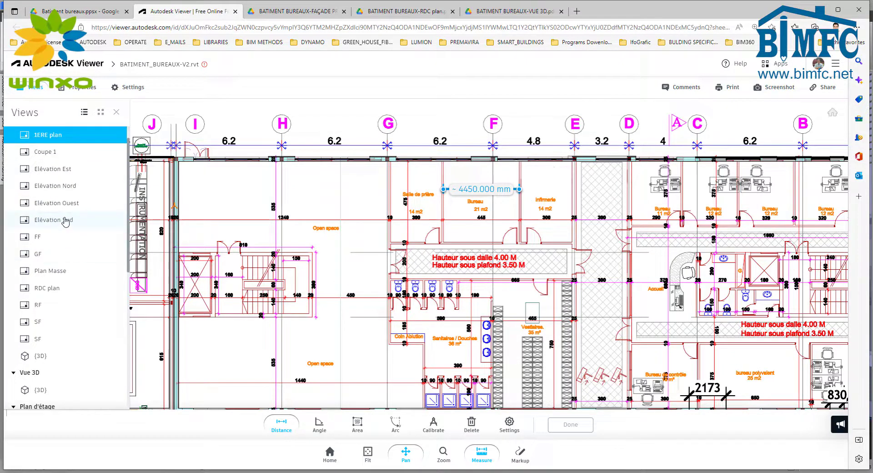
- Display the Elévation Ouest view, then the Élévation Nord north elevation
{"action": "left_click", "coordinate": [53, 203]}
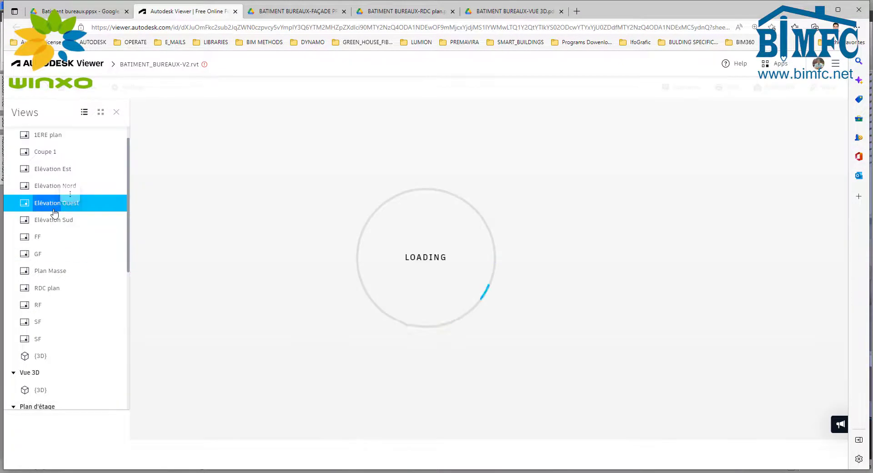
{"action": "left_click", "coordinate": [51, 187]}
{"action": "scroll", "coordinate": [51, 190], "scroll_direction": "down", "scroll_amount": 1}
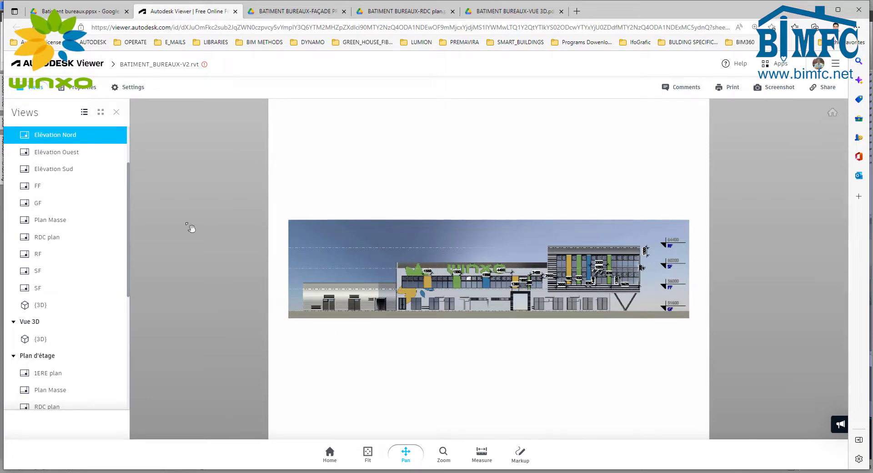
- Switch to the {3D} view and turn the building to a zoomed front-right perspective
{"action": "left_click", "coordinate": [41, 305]}
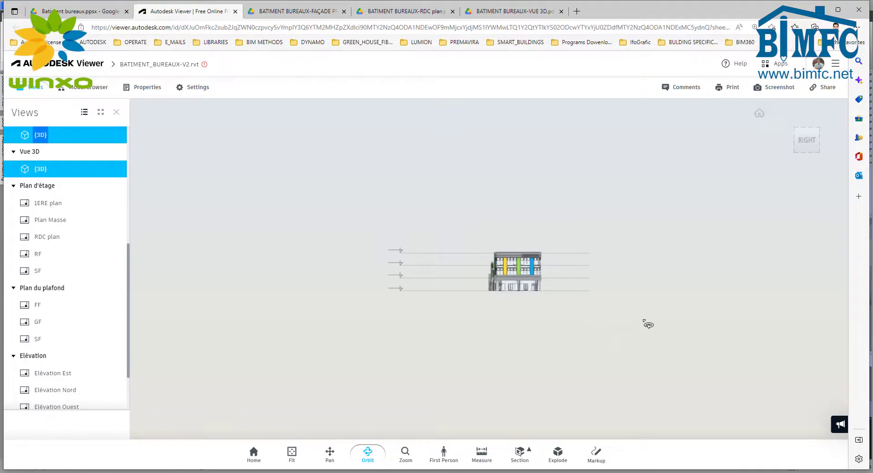
{"action": "left_click_drag", "start_coordinate": [648, 325], "coordinate": [637, 336]}
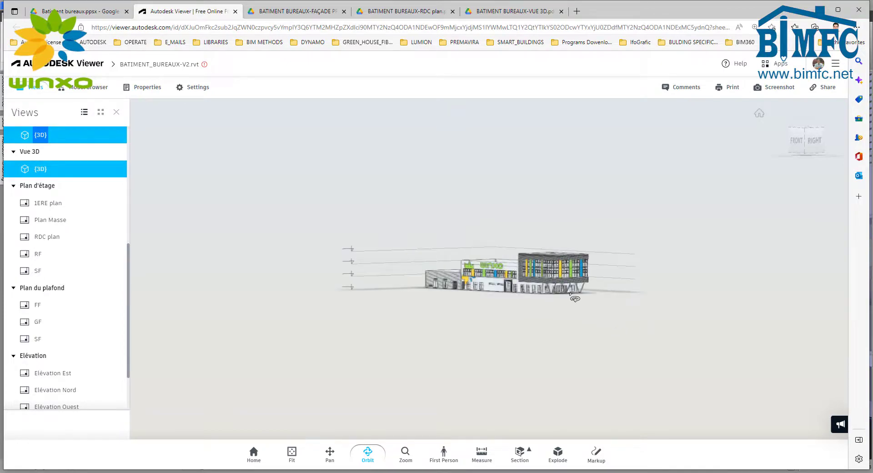
{"action": "scroll", "coordinate": [558, 285], "scroll_direction": "up", "scroll_amount": 5}
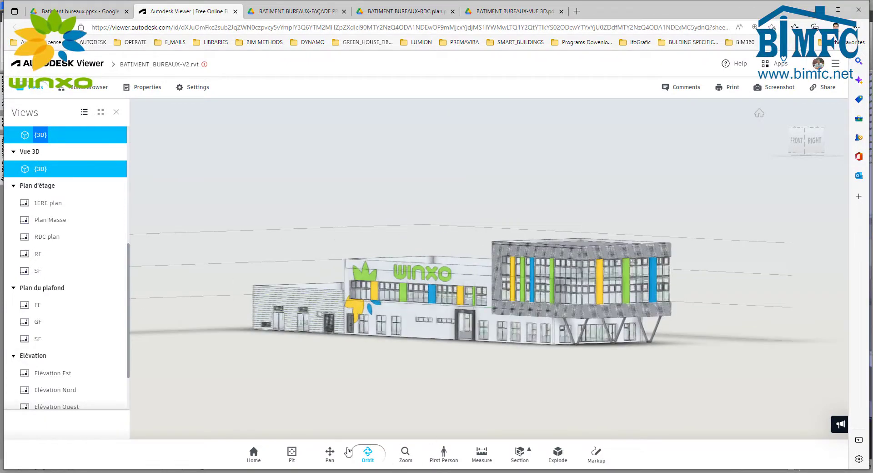
{"action": "left_click", "coordinate": [527, 461]}
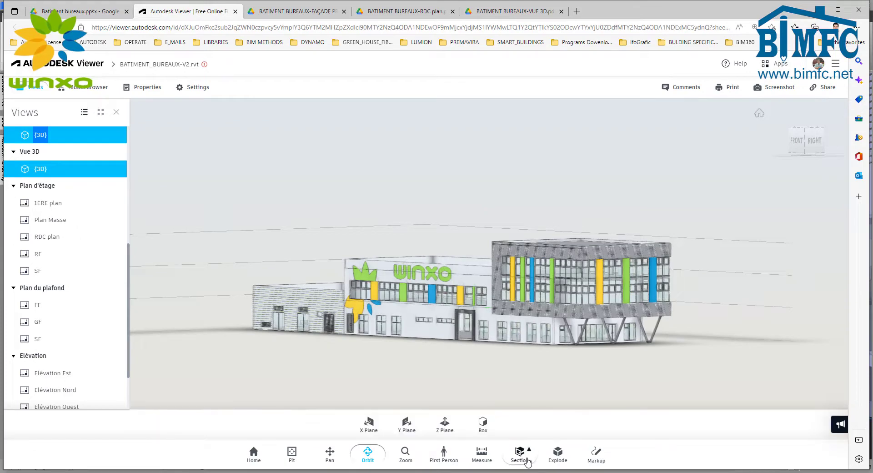
- Add a Z Plane section and drag the cut down to the ground floor
{"action": "left_click", "coordinate": [442, 423]}
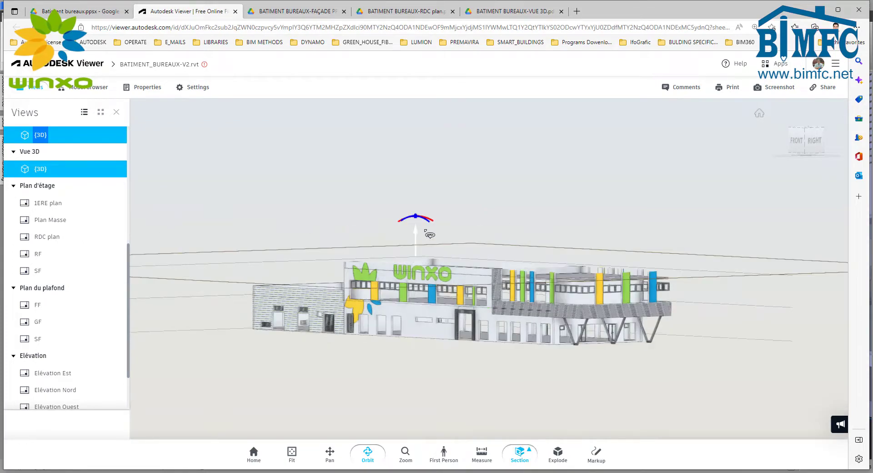
{"action": "left_click_drag", "start_coordinate": [421, 242], "coordinate": [415, 250]}
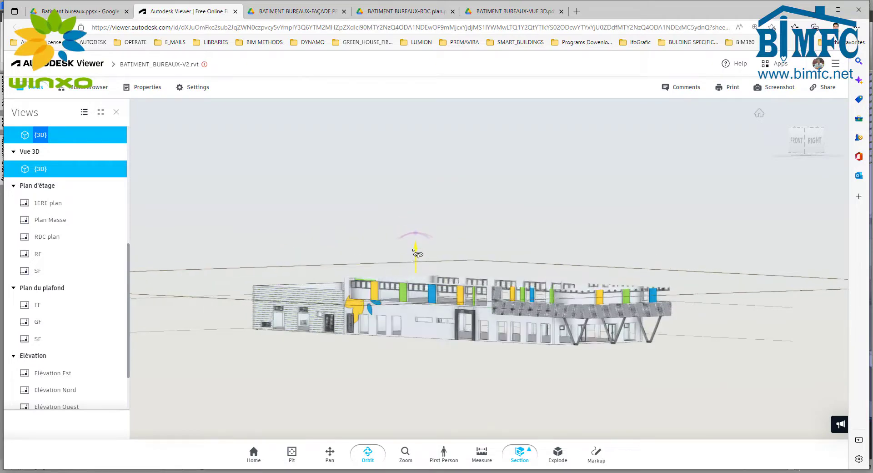
{"action": "mouse_move", "coordinate": [505, 228]}
{"action": "left_mouse_down"}
{"action": "mouse_move", "coordinate": [502, 263]}
{"action": "mouse_move", "coordinate": [417, 252]}
{"action": "left_mouse_up"}
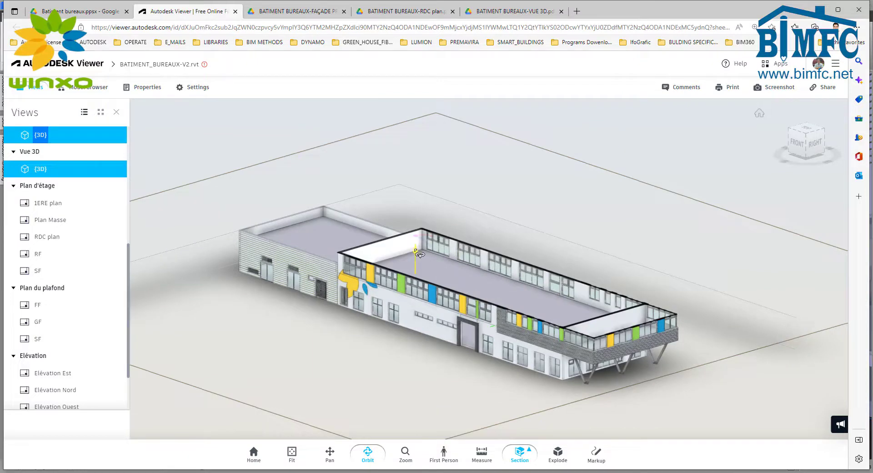
{"action": "mouse_move", "coordinate": [418, 257]}
{"action": "left_mouse_down"}
{"action": "mouse_move", "coordinate": [427, 281]}
{"action": "mouse_move", "coordinate": [441, 288]}
{"action": "mouse_move", "coordinate": [489, 207]}
{"action": "mouse_move", "coordinate": [521, 221]}
{"action": "mouse_move", "coordinate": [524, 258]}
{"action": "mouse_move", "coordinate": [516, 178]}
{"action": "left_mouse_up"}
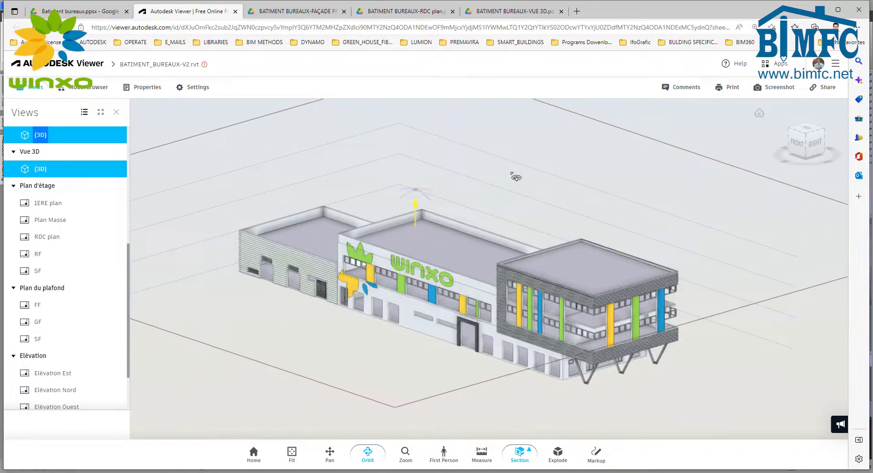
- Choose another section plane cutting lengthwise through the building and zoom in on the slabs
{"action": "left_click", "coordinate": [519, 462]}
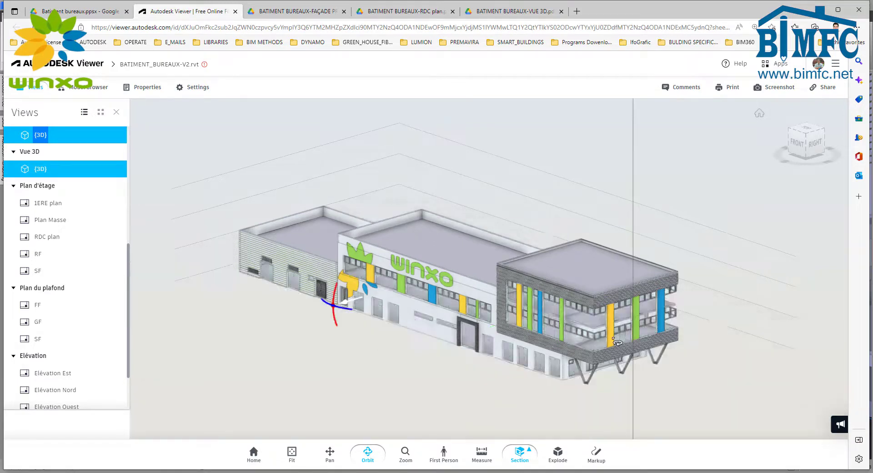
{"action": "mouse_move", "coordinate": [467, 275]}
{"action": "left_mouse_down"}
{"action": "mouse_move", "coordinate": [381, 319]}
{"action": "mouse_move", "coordinate": [450, 300]}
{"action": "mouse_move", "coordinate": [427, 318]}
{"action": "left_mouse_up"}
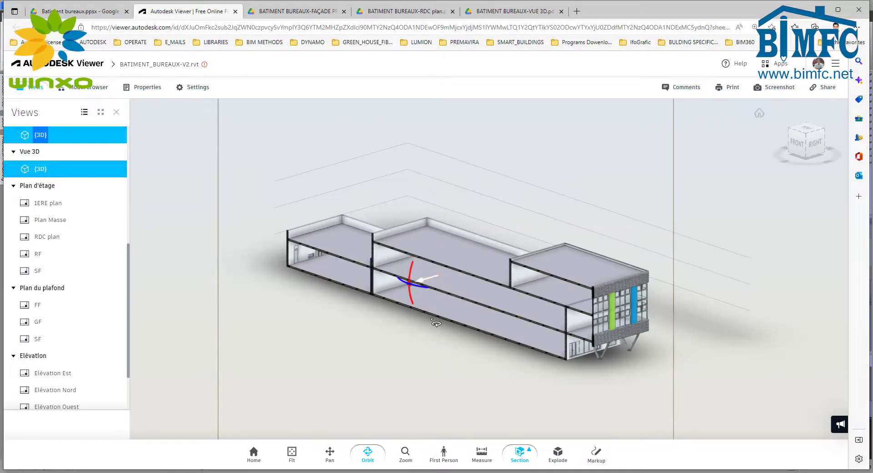
{"action": "scroll", "coordinate": [451, 314], "scroll_direction": "up", "scroll_amount": 2}
{"action": "scroll", "coordinate": [463, 302], "scroll_direction": "up", "scroll_amount": 2}
{"action": "scroll", "coordinate": [496, 292], "scroll_direction": "up", "scroll_amount": 3}
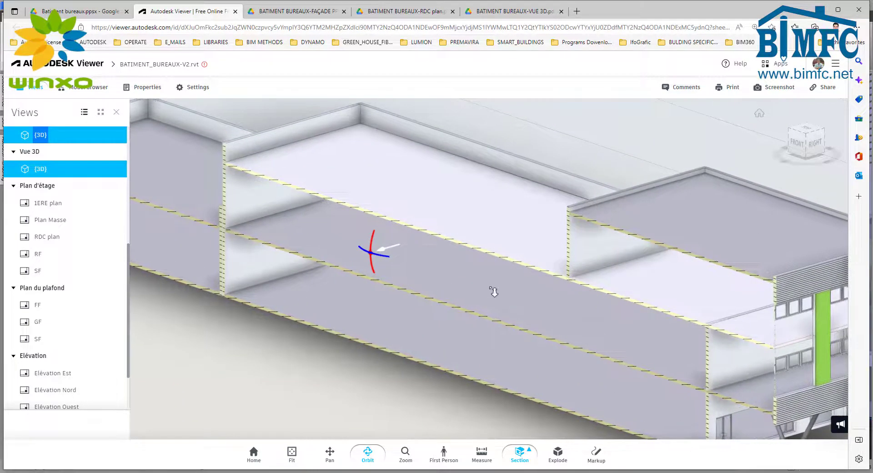
- Measure the 4000.0 mm height from one floor slab edge to the slab below
{"action": "left_click", "coordinate": [479, 450]}
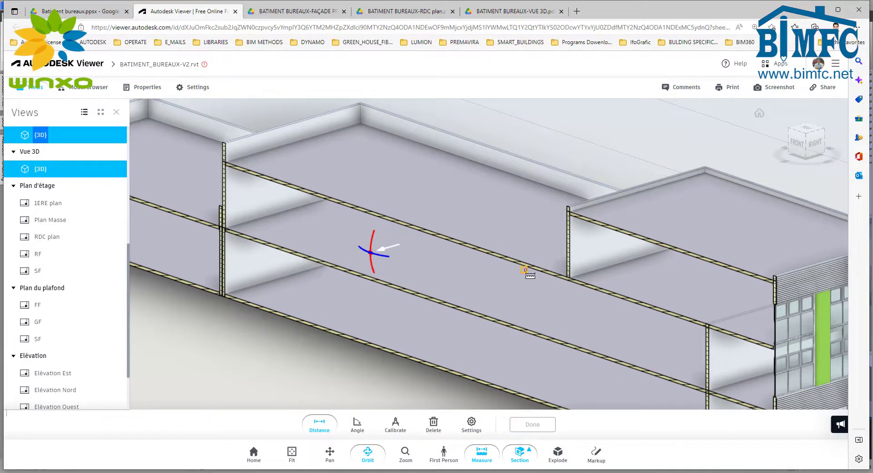
{"action": "left_click", "coordinate": [522, 328]}
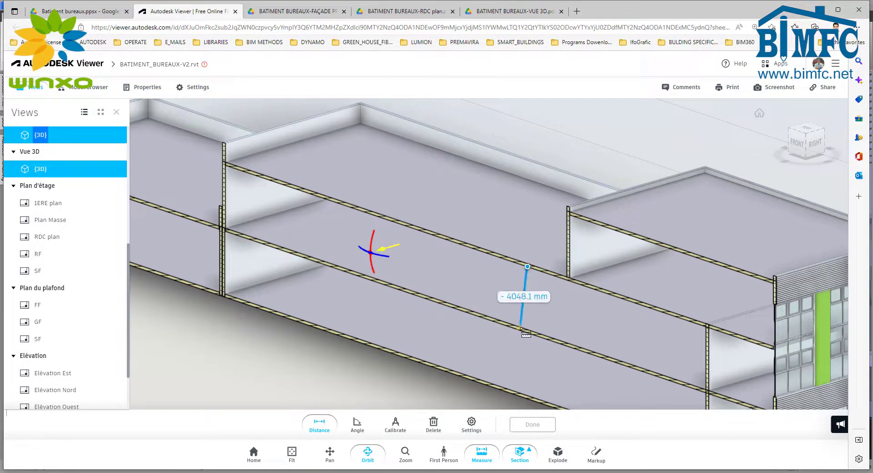
{"action": "left_click", "coordinate": [527, 329]}
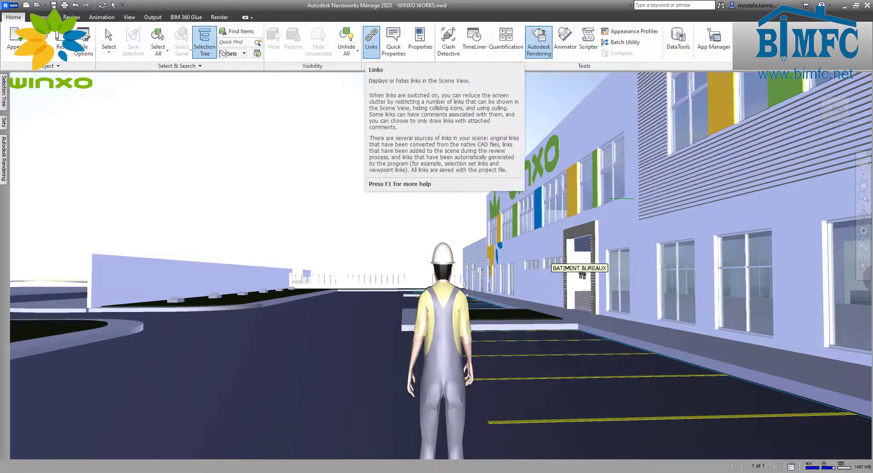
- Turn Links off and walk the third-person avatar through the terminal into the canopied tanker loading bays
{"action": "left_click", "coordinate": [377, 45]}
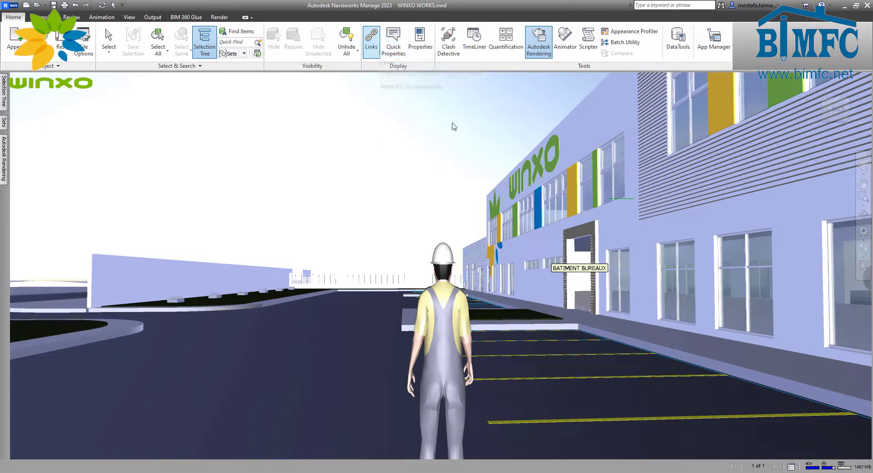
{"action": "mouse_move", "coordinate": [626, 374]}
{"action": "left_mouse_down"}
{"action": "mouse_move", "coordinate": [706, 383]}
{"action": "mouse_move", "coordinate": [566, 338]}
{"action": "mouse_move", "coordinate": [623, 382]}
{"action": "mouse_move", "coordinate": [601, 392]}
{"action": "mouse_move", "coordinate": [655, 351]}
{"action": "mouse_move", "coordinate": [787, 327]}
{"action": "mouse_move", "coordinate": [748, 311]}
{"action": "mouse_move", "coordinate": [602, 357]}
{"action": "mouse_move", "coordinate": [646, 303]}
{"action": "mouse_move", "coordinate": [576, 414]}
{"action": "mouse_move", "coordinate": [680, 378]}
{"action": "left_mouse_up"}
{"action": "mouse_move", "coordinate": [640, 395]}
{"action": "left_mouse_down"}
{"action": "mouse_move", "coordinate": [584, 361]}
{"action": "mouse_move", "coordinate": [646, 356]}
{"action": "mouse_move", "coordinate": [569, 373]}
{"action": "mouse_move", "coordinate": [478, 364]}
{"action": "mouse_move", "coordinate": [487, 346]}
{"action": "mouse_move", "coordinate": [545, 366]}
{"action": "mouse_move", "coordinate": [511, 324]}
{"action": "mouse_move", "coordinate": [510, 300]}
{"action": "left_mouse_up"}
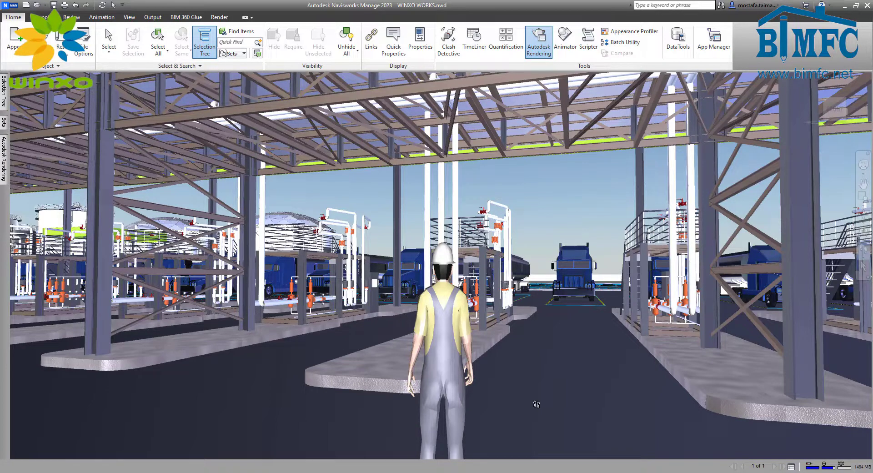
{"action": "mouse_move", "coordinate": [536, 404]}
{"action": "left_mouse_down"}
{"action": "mouse_move", "coordinate": [346, 412]}
{"action": "mouse_move", "coordinate": [495, 429]}
{"action": "left_mouse_up"}
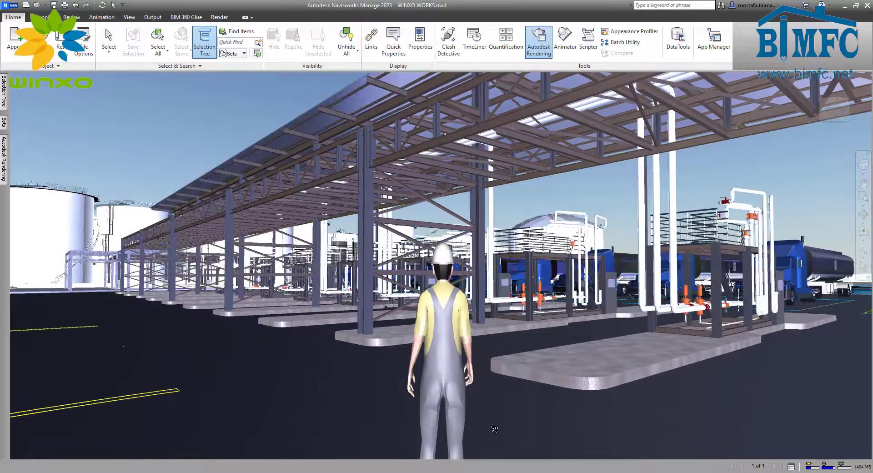
{"action": "mouse_move", "coordinate": [497, 443]}
{"action": "left_mouse_down"}
{"action": "mouse_move", "coordinate": [497, 456]}
{"action": "mouse_move", "coordinate": [492, 383]}
{"action": "left_mouse_up"}
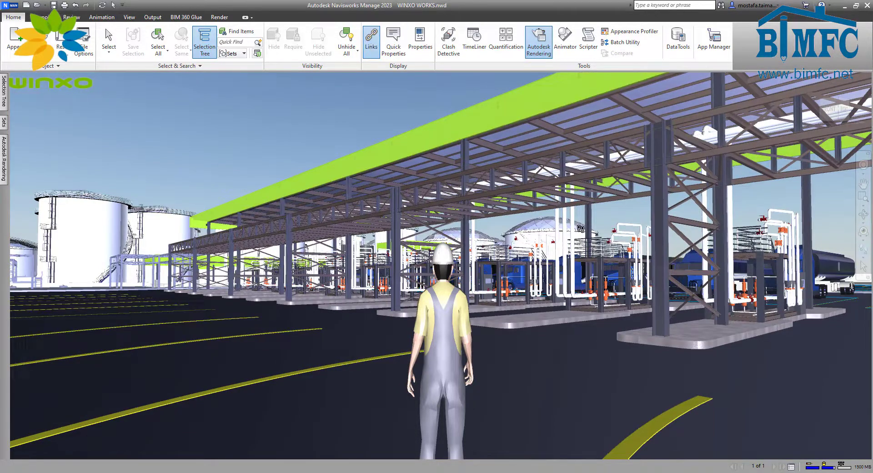
- Turn Links back on and open the ABRI & RACK POSTE DE CHARGEMENT document slide
{"action": "left_click", "coordinate": [371, 41]}
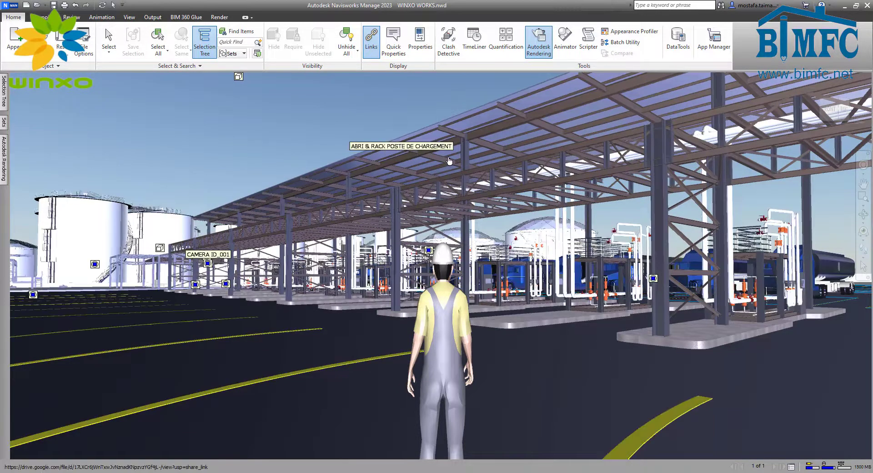
{"action": "left_click", "coordinate": [403, 150]}
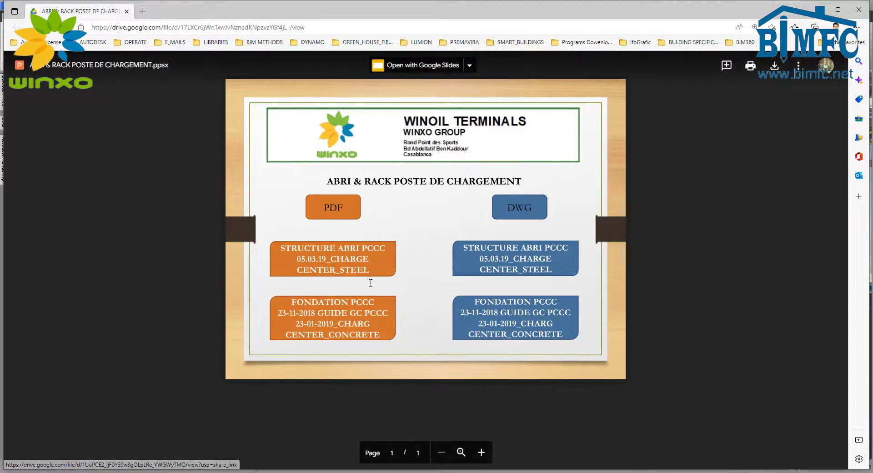
- View the STRUCTURE and FONDATION PDFs from the canopy index, then close the browser
{"action": "left_click", "coordinate": [336, 261]}
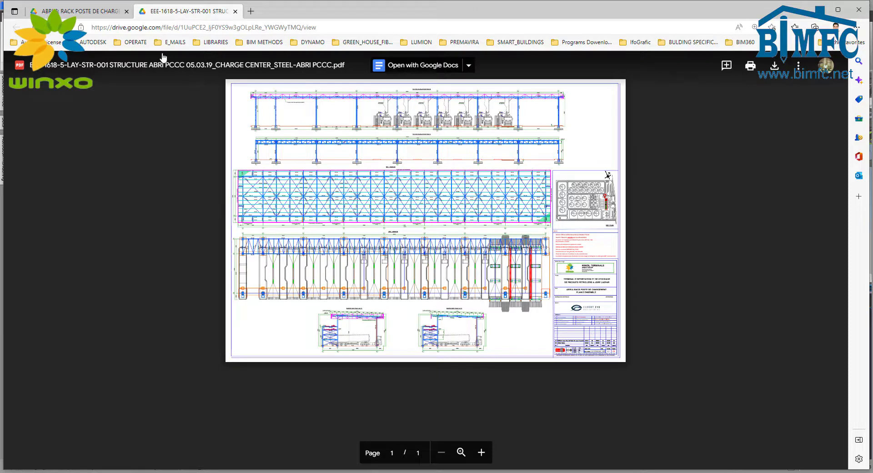
{"action": "left_click", "coordinate": [103, 13]}
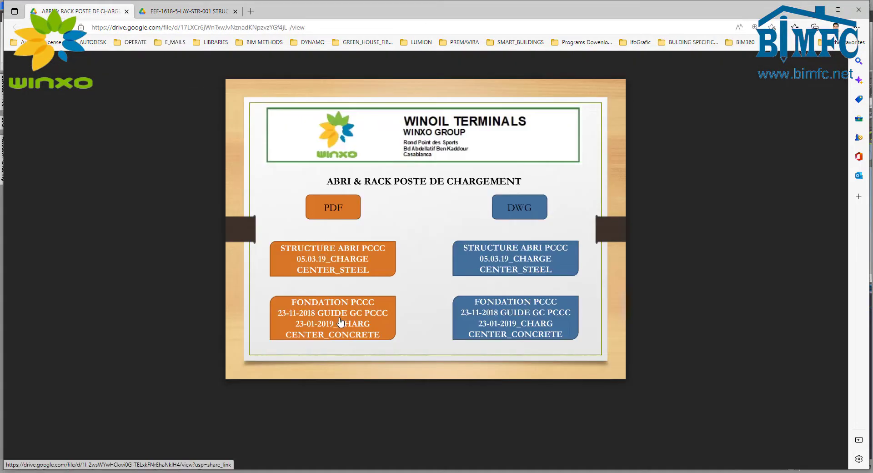
{"action": "left_click", "coordinate": [323, 273]}
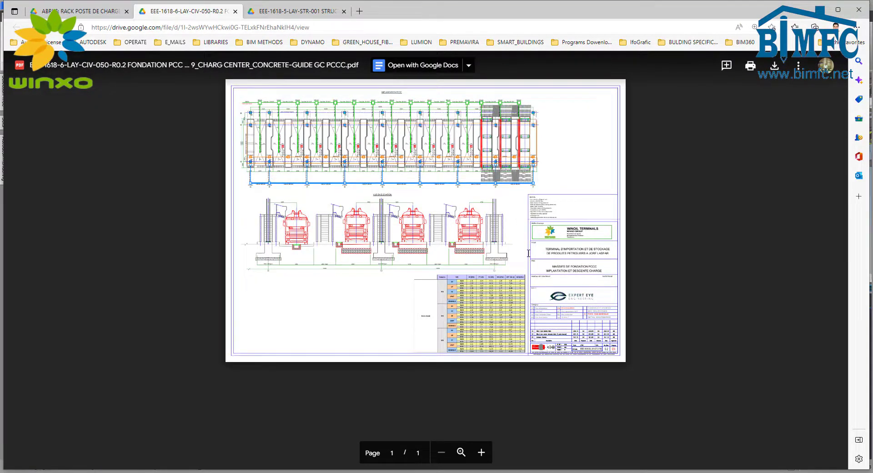
{"action": "left_click", "coordinate": [108, 12]}
{"action": "left_click", "coordinate": [838, 9]}
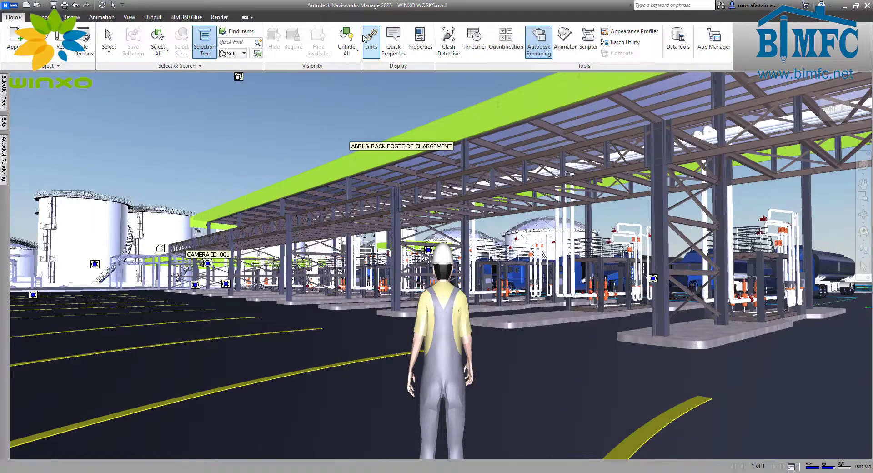
- Hide the links and walk past the red tanks and green wall into the pump room
{"action": "left_click", "coordinate": [377, 39]}
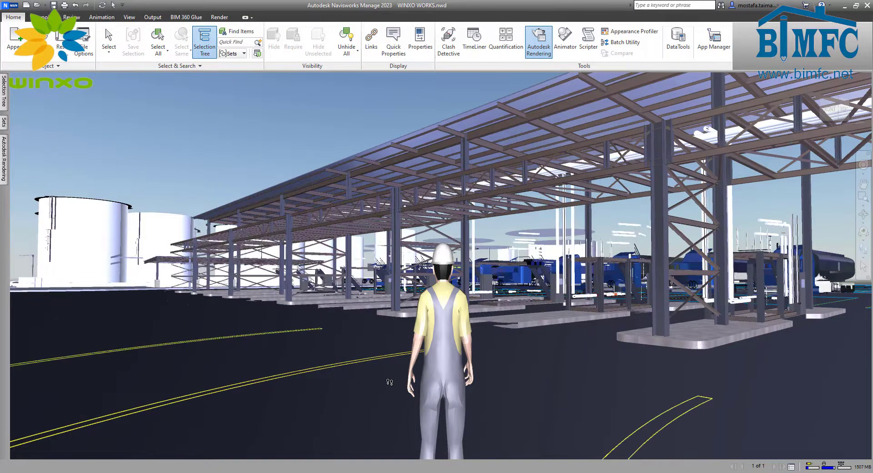
{"action": "mouse_move", "coordinate": [397, 379]}
{"action": "left_mouse_down"}
{"action": "mouse_move", "coordinate": [218, 386]}
{"action": "mouse_move", "coordinate": [337, 425]}
{"action": "mouse_move", "coordinate": [510, 336]}
{"action": "mouse_move", "coordinate": [428, 319]}
{"action": "mouse_move", "coordinate": [443, 348]}
{"action": "mouse_move", "coordinate": [589, 402]}
{"action": "mouse_move", "coordinate": [456, 417]}
{"action": "left_mouse_up"}
{"action": "mouse_move", "coordinate": [405, 401]}
{"action": "left_mouse_down"}
{"action": "mouse_move", "coordinate": [296, 369]}
{"action": "mouse_move", "coordinate": [485, 394]}
{"action": "mouse_move", "coordinate": [616, 383]}
{"action": "mouse_move", "coordinate": [622, 374]}
{"action": "mouse_move", "coordinate": [305, 291]}
{"action": "left_mouse_up"}
{"action": "mouse_move", "coordinate": [464, 376]}
{"action": "left_mouse_down"}
{"action": "mouse_move", "coordinate": [636, 406]}
{"action": "mouse_move", "coordinate": [526, 373]}
{"action": "mouse_move", "coordinate": [534, 364]}
{"action": "mouse_move", "coordinate": [475, 353]}
{"action": "mouse_move", "coordinate": [336, 368]}
{"action": "mouse_move", "coordinate": [368, 369]}
{"action": "left_mouse_up"}
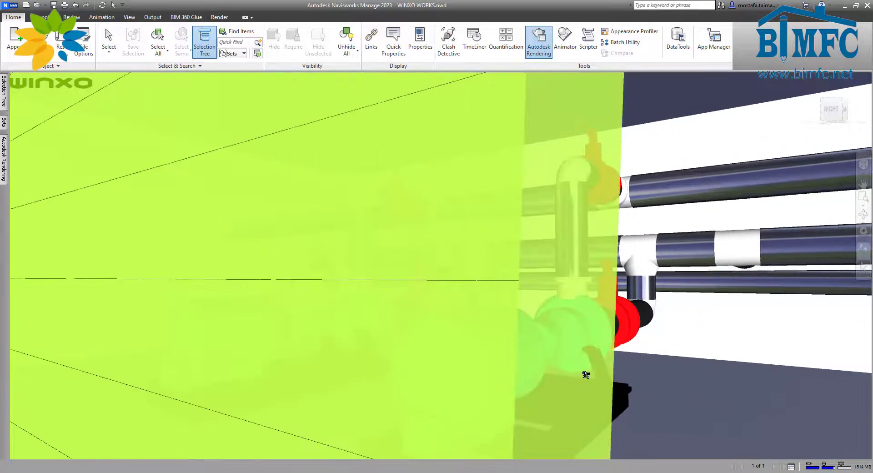
{"action": "mouse_move", "coordinate": [589, 375]}
{"action": "left_mouse_down"}
{"action": "mouse_move", "coordinate": [459, 377]}
{"action": "mouse_move", "coordinate": [539, 345]}
{"action": "mouse_move", "coordinate": [520, 411]}
{"action": "left_mouse_up"}
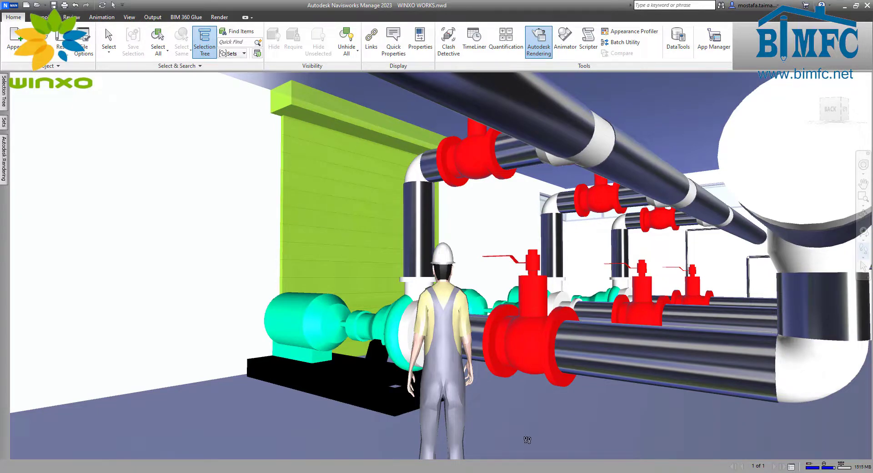
- Turn Links on and open the POMPES EMULSEUR DIESIL1 pump's POMPES PC-5002 slide
{"action": "left_click", "coordinate": [366, 43]}
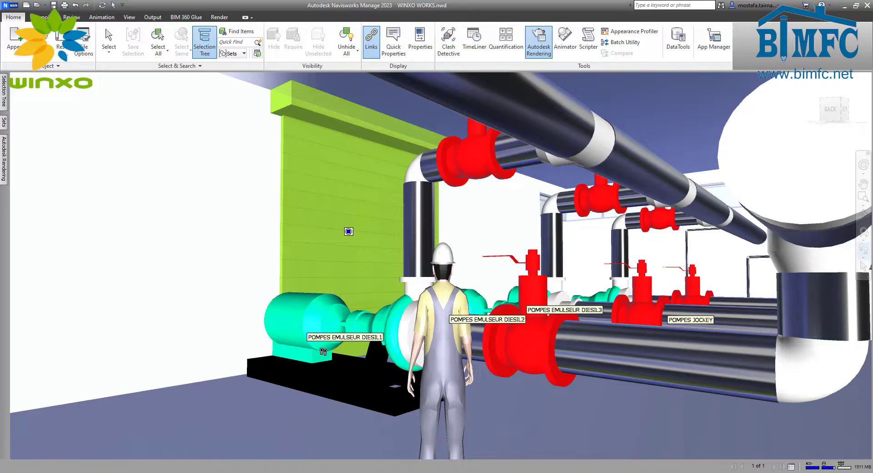
{"action": "left_click", "coordinate": [356, 340]}
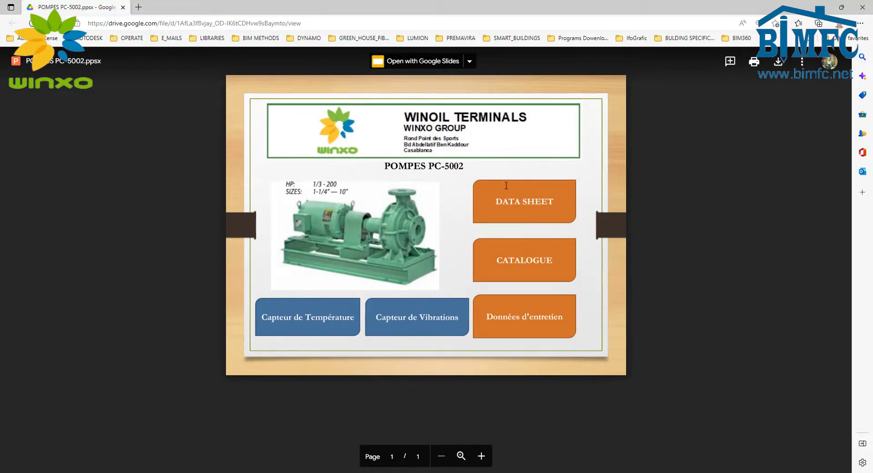
- Scroll through the pump's DATA SHEET PDF, then open the 300-9.4.pdf catalogue from the slide
{"action": "left_click", "coordinate": [528, 205]}
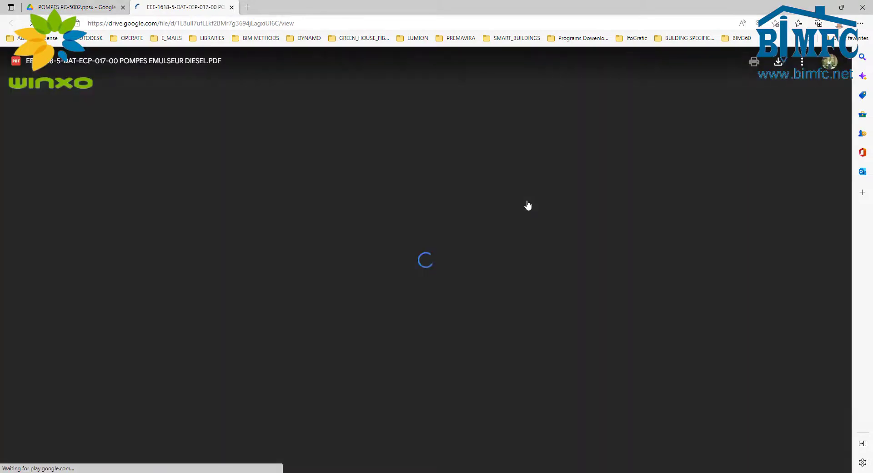
{"action": "scroll", "coordinate": [502, 249], "scroll_direction": "down", "scroll_amount": 3}
{"action": "scroll", "coordinate": [510, 315], "scroll_direction": "down", "scroll_amount": 5}
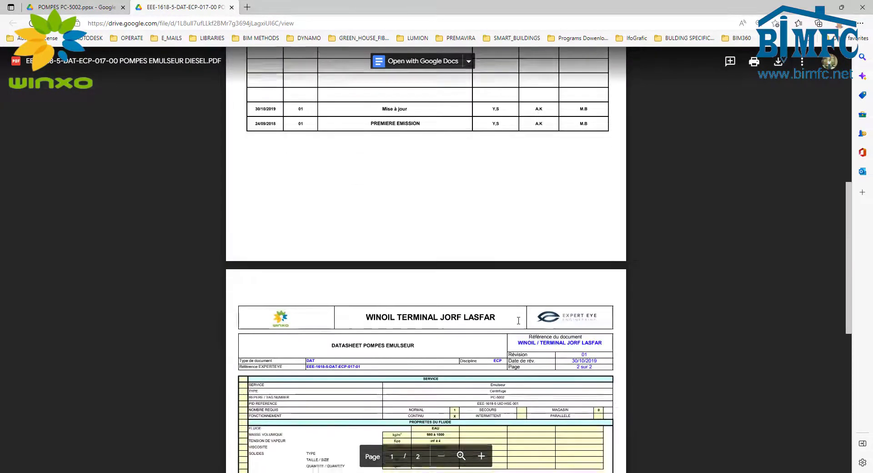
{"action": "scroll", "coordinate": [519, 320], "scroll_direction": "down", "scroll_amount": 7}
{"action": "scroll", "coordinate": [519, 319], "scroll_direction": "up", "scroll_amount": 4}
{"action": "scroll", "coordinate": [520, 320], "scroll_direction": "up", "scroll_amount": 3}
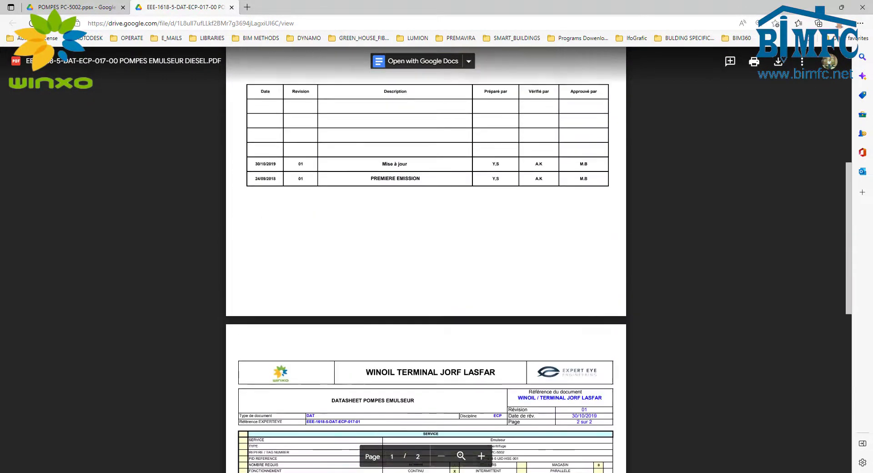
{"action": "scroll", "coordinate": [520, 320], "scroll_direction": "up", "scroll_amount": 1}
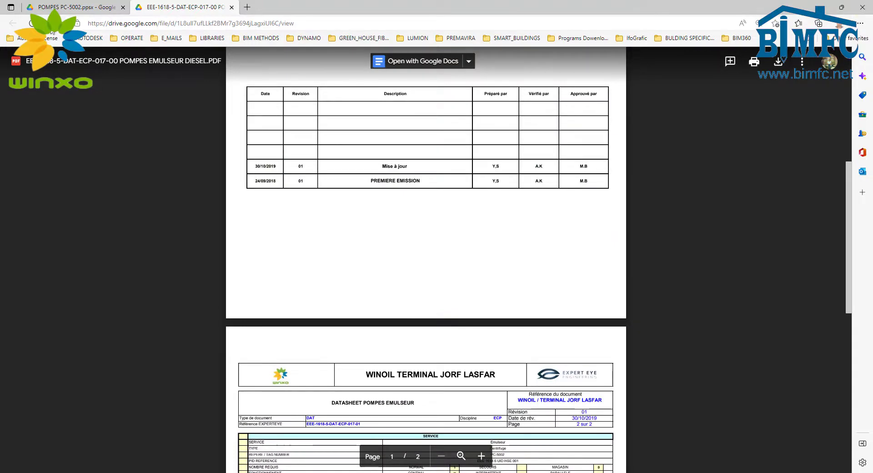
{"action": "left_click", "coordinate": [61, 15]}
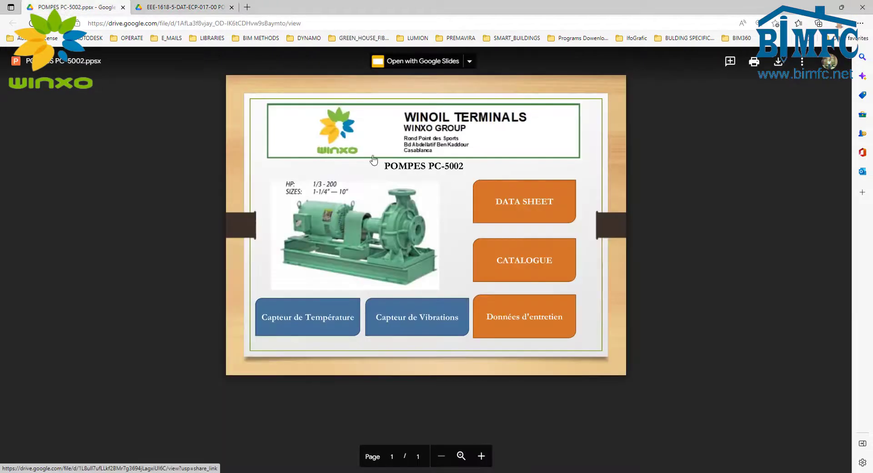
{"action": "left_click", "coordinate": [532, 265]}
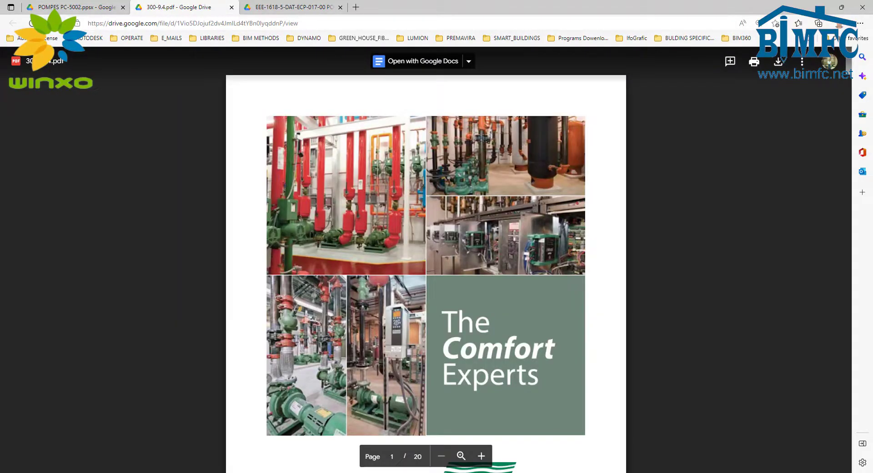
- Page through the 300-9.4.pdf catalogue to page 11 of 20, then go back to the POMPES PC-5002 slide
{"action": "scroll", "coordinate": [507, 266], "scroll_direction": "down", "scroll_amount": 7}
{"action": "scroll", "coordinate": [504, 278], "scroll_direction": "down", "scroll_amount": 3}
{"action": "scroll", "coordinate": [504, 278], "scroll_direction": "down", "scroll_amount": 10}
{"action": "scroll", "coordinate": [514, 287], "scroll_direction": "down", "scroll_amount": 10}
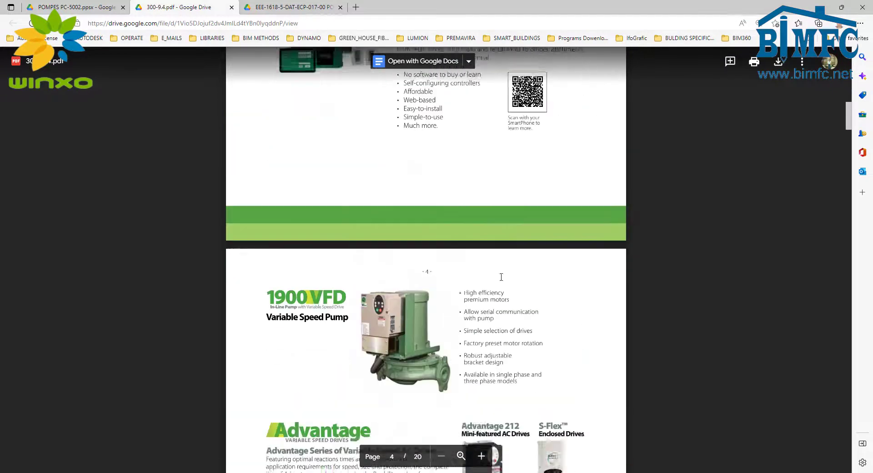
{"action": "scroll", "coordinate": [528, 300], "scroll_direction": "down", "scroll_amount": 5}
{"action": "scroll", "coordinate": [542, 317], "scroll_direction": "down", "scroll_amount": 10}
{"action": "scroll", "coordinate": [543, 317], "scroll_direction": "down", "scroll_amount": 10}
{"action": "scroll", "coordinate": [543, 316], "scroll_direction": "down", "scroll_amount": 10}
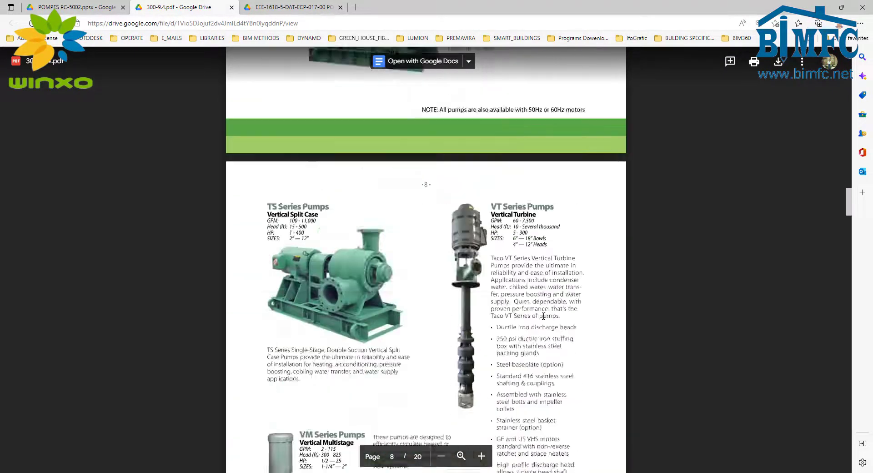
{"action": "scroll", "coordinate": [543, 316], "scroll_direction": "down", "scroll_amount": 10}
{"action": "scroll", "coordinate": [543, 316], "scroll_direction": "down", "scroll_amount": 10}
{"action": "scroll", "coordinate": [544, 316], "scroll_direction": "down", "scroll_amount": 10}
{"action": "scroll", "coordinate": [409, 228], "scroll_direction": "down", "scroll_amount": 5}
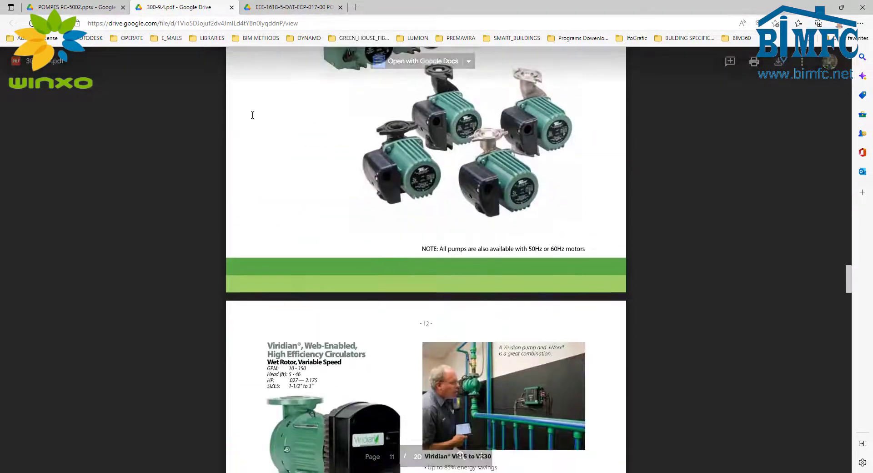
{"action": "left_click", "coordinate": [84, 4]}
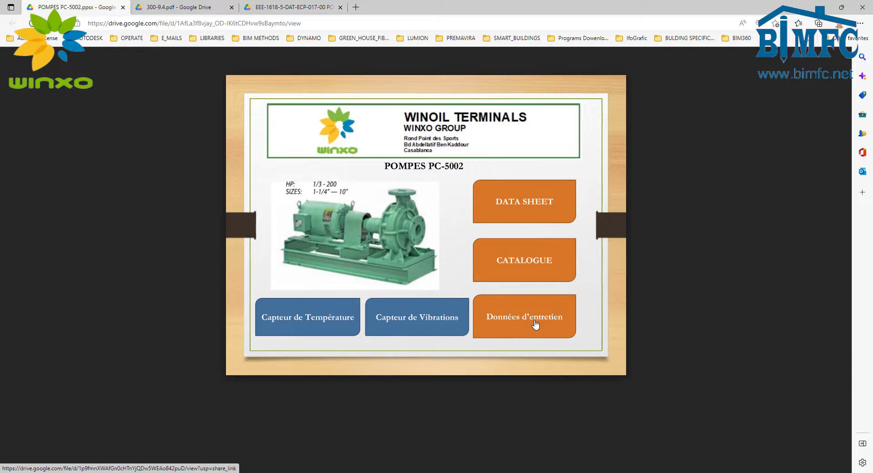
- Open the Données d'entretien evapco maintenance checklist, scroll through it, and return to the slide
{"action": "left_click", "coordinate": [536, 325]}
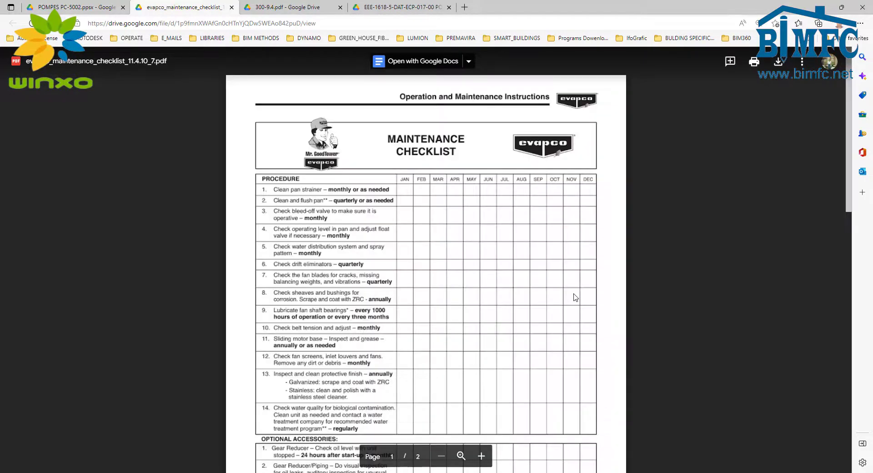
{"action": "scroll", "coordinate": [454, 291], "scroll_direction": "down", "scroll_amount": 3}
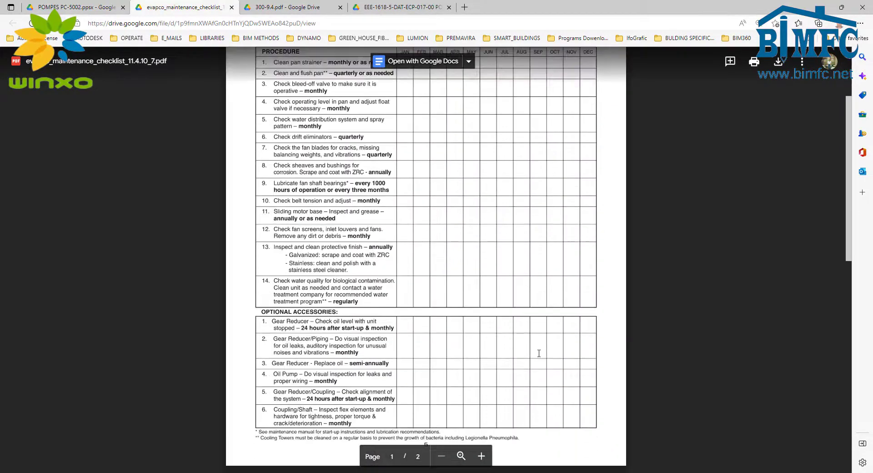
{"action": "scroll", "coordinate": [539, 353], "scroll_direction": "down", "scroll_amount": 6}
{"action": "scroll", "coordinate": [539, 353], "scroll_direction": "down", "scroll_amount": 4}
{"action": "scroll", "coordinate": [539, 354], "scroll_direction": "down", "scroll_amount": 2}
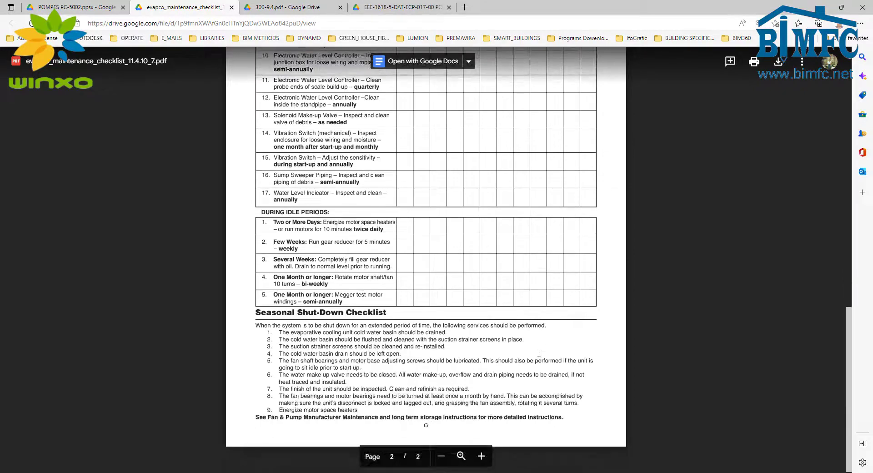
{"action": "scroll", "coordinate": [539, 354], "scroll_direction": "up", "scroll_amount": 2}
{"action": "scroll", "coordinate": [539, 353], "scroll_direction": "up", "scroll_amount": 7}
{"action": "scroll", "coordinate": [544, 273], "scroll_direction": "up", "scroll_amount": 4}
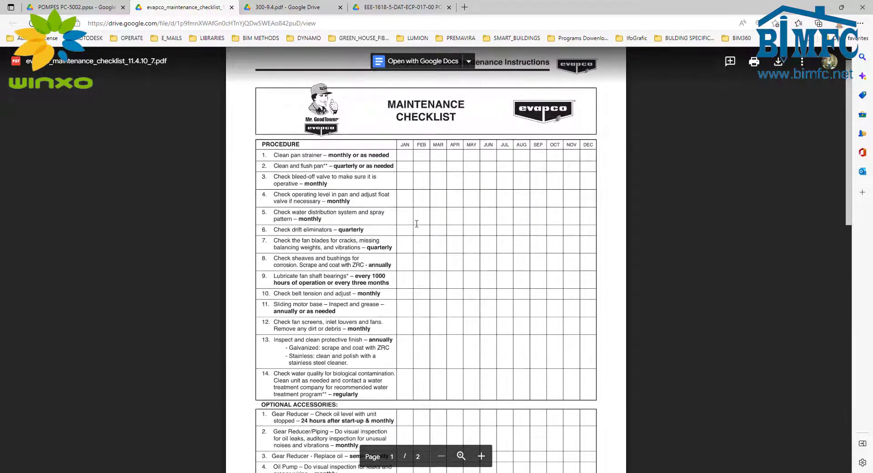
{"action": "scroll", "coordinate": [417, 223], "scroll_direction": "up", "scroll_amount": 1}
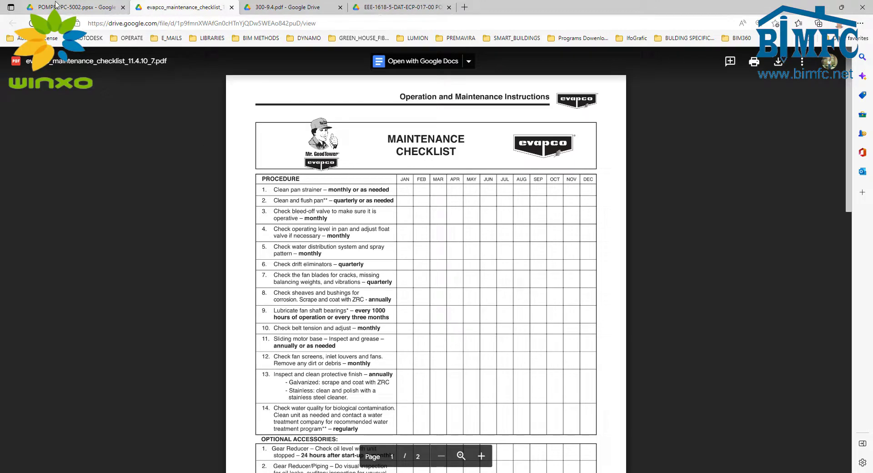
{"action": "left_click", "coordinate": [72, 7]}
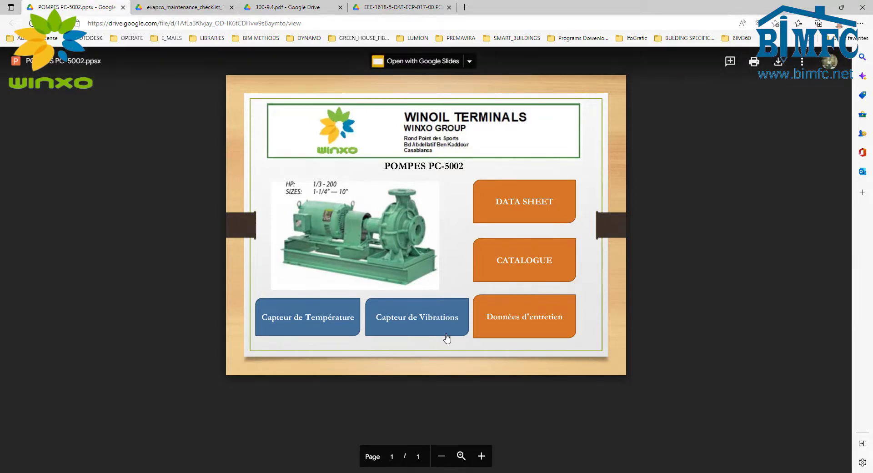
- View the Motor-Temperature-Rise-Chart and vib_graph.png vibration chart, then close the browser
{"action": "mouse_move", "coordinate": [307, 316]}
{"action": "left_click", "coordinate": [324, 325]}
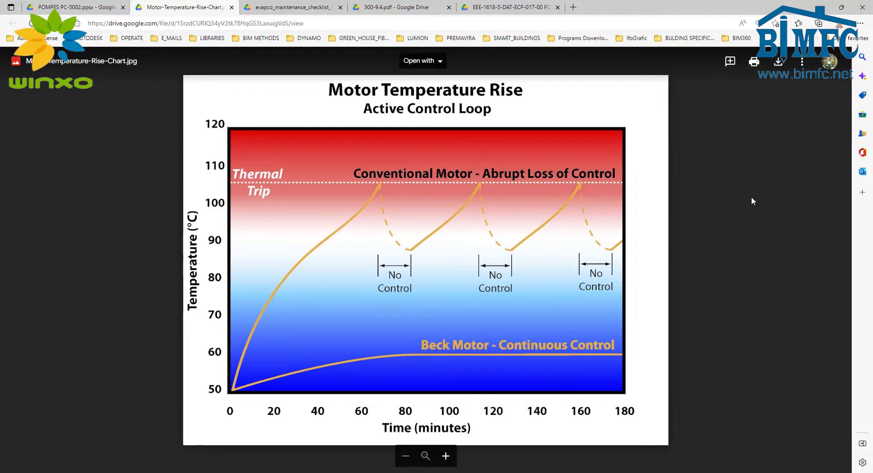
{"action": "left_click", "coordinate": [73, 6]}
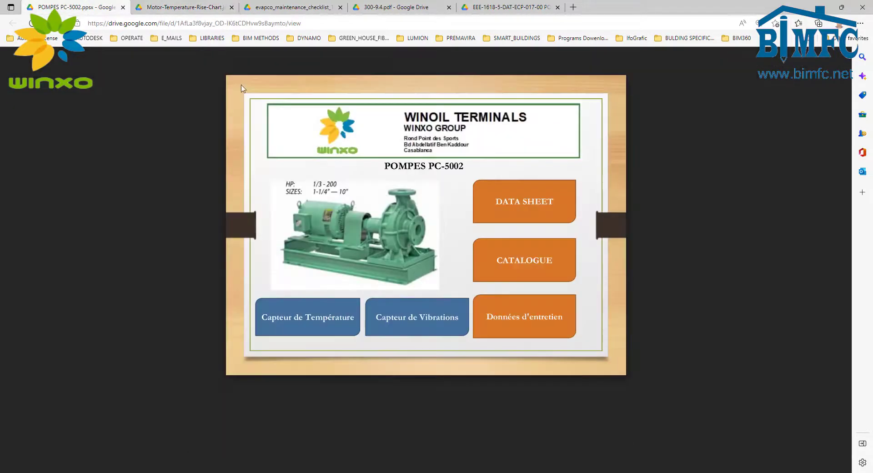
{"action": "left_click", "coordinate": [426, 320]}
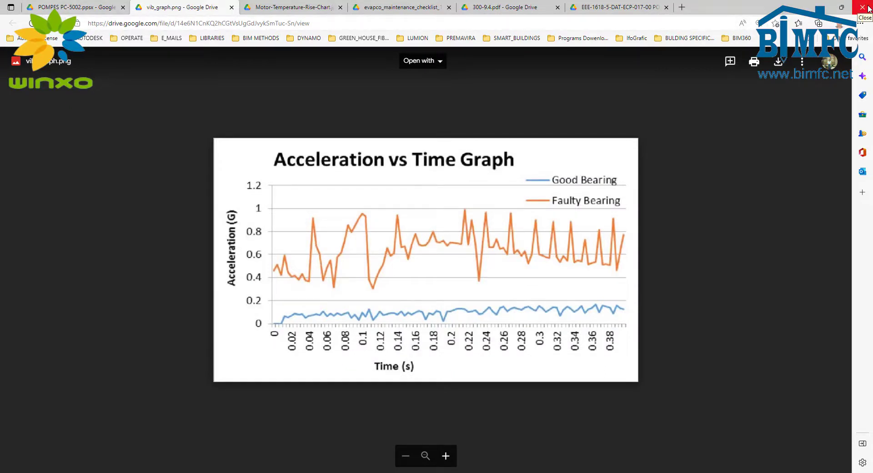
{"action": "left_click", "coordinate": [866, 8]}
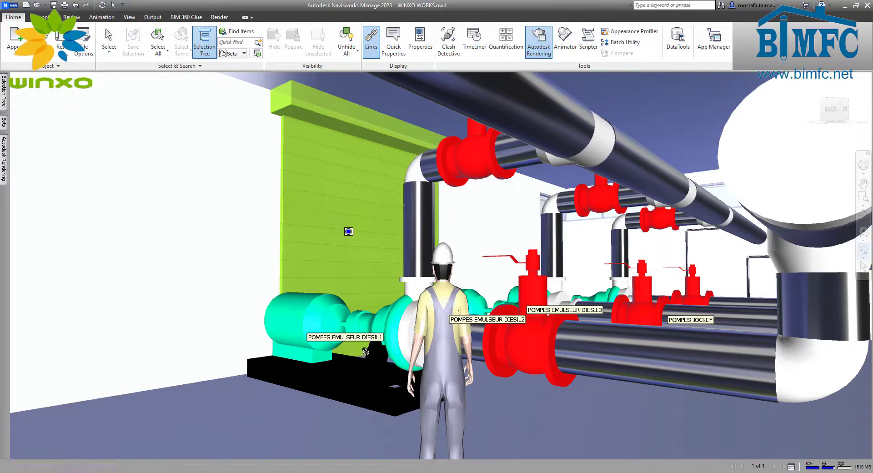
- Turn Links off and walk the avatar out of the pump room to the grey tanks and cyan pump
{"action": "mouse_move", "coordinate": [341, 353]}
{"action": "left_mouse_down"}
{"action": "mouse_move", "coordinate": [169, 354]}
{"action": "mouse_move", "coordinate": [220, 328]}
{"action": "left_mouse_up"}
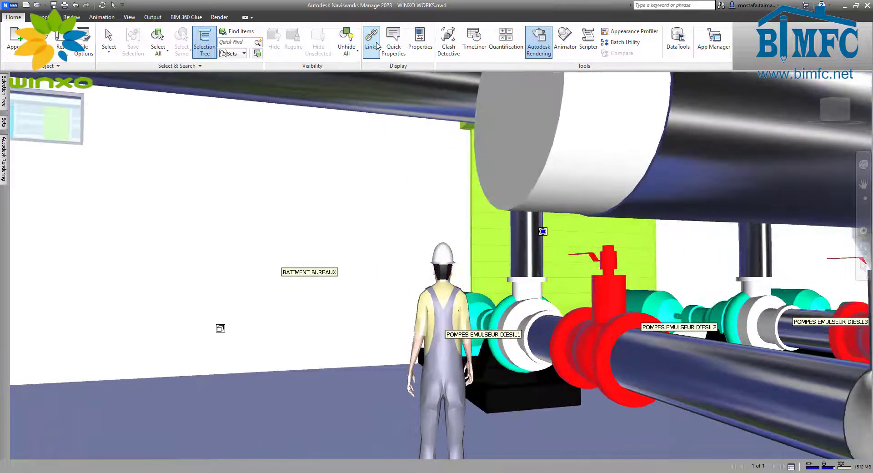
{"action": "left_click", "coordinate": [372, 41]}
{"action": "left_click_drag", "start_coordinate": [334, 396], "coordinate": [310, 353]}
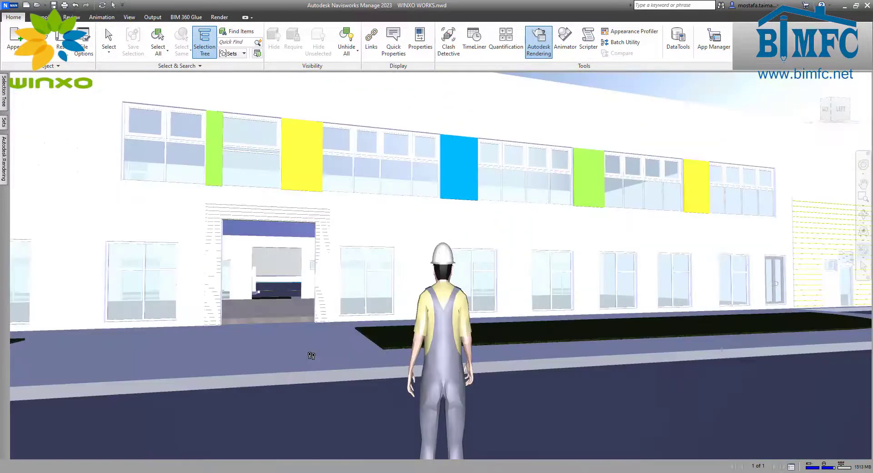
{"action": "mouse_move", "coordinate": [620, 388]}
{"action": "left_mouse_down"}
{"action": "mouse_move", "coordinate": [551, 338]}
{"action": "mouse_move", "coordinate": [644, 308]}
{"action": "mouse_move", "coordinate": [505, 293]}
{"action": "mouse_move", "coordinate": [679, 316]}
{"action": "mouse_move", "coordinate": [524, 309]}
{"action": "mouse_move", "coordinate": [599, 283]}
{"action": "mouse_move", "coordinate": [626, 301]}
{"action": "mouse_move", "coordinate": [642, 280]}
{"action": "mouse_move", "coordinate": [796, 378]}
{"action": "mouse_move", "coordinate": [821, 377]}
{"action": "mouse_move", "coordinate": [609, 336]}
{"action": "mouse_move", "coordinate": [342, 383]}
{"action": "mouse_move", "coordinate": [192, 393]}
{"action": "left_mouse_up"}
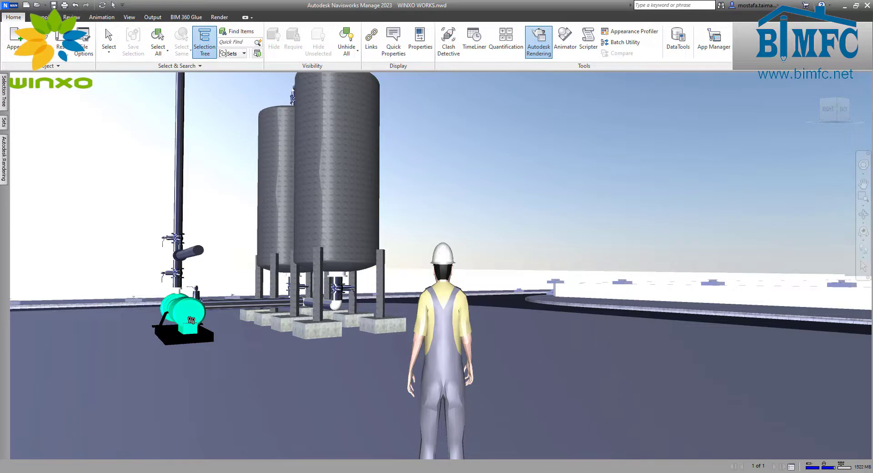
- Turn toward the silos, show the object links, and open the outdoor Pompe's linked POMPES PC-5002 slide
{"action": "mouse_move", "coordinate": [266, 380]}
{"action": "left_mouse_down"}
{"action": "mouse_move", "coordinate": [187, 370]}
{"action": "mouse_move", "coordinate": [259, 314]}
{"action": "left_mouse_up"}
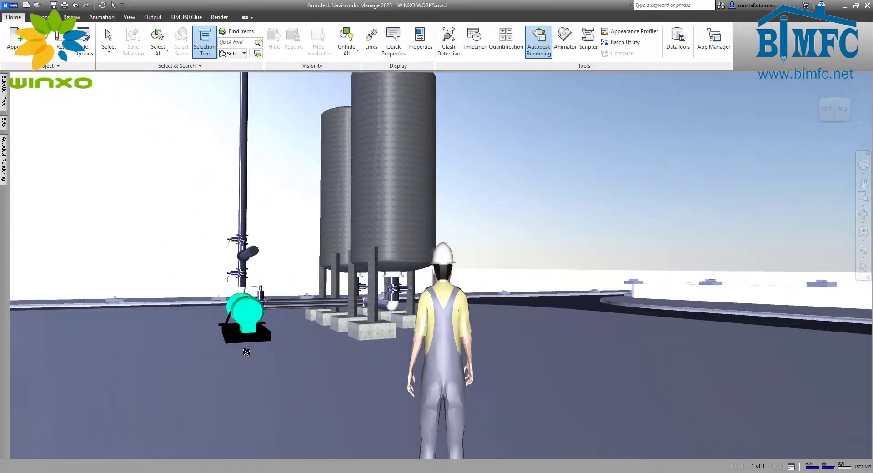
{"action": "left_click", "coordinate": [371, 40]}
{"action": "mouse_move", "coordinate": [249, 315]}
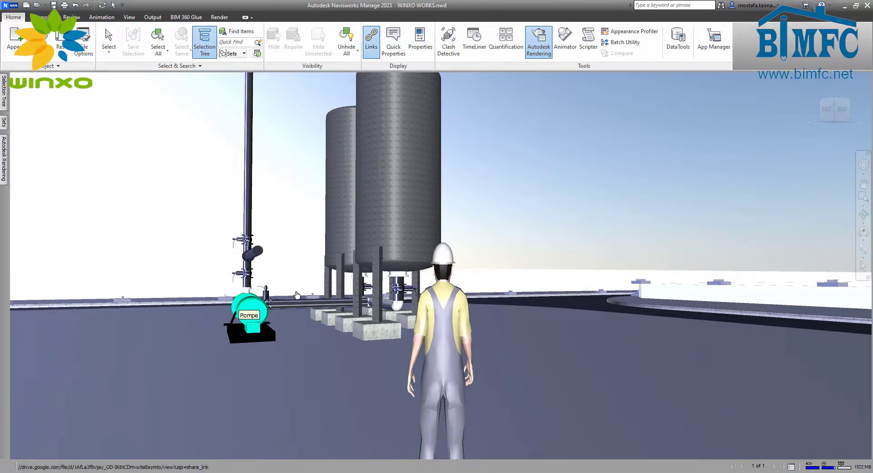
{"action": "left_click", "coordinate": [256, 322]}
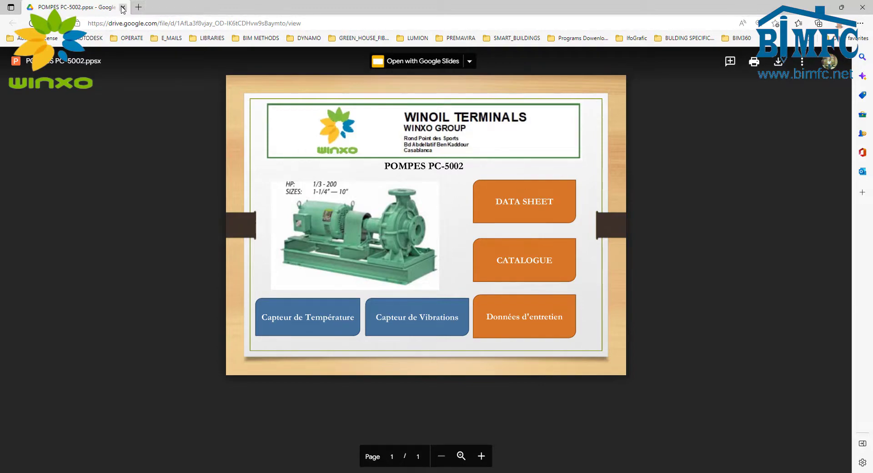
- Close the pump sheet and walk the avatar up to the large white storage tank
{"action": "left_click", "coordinate": [123, 7]}
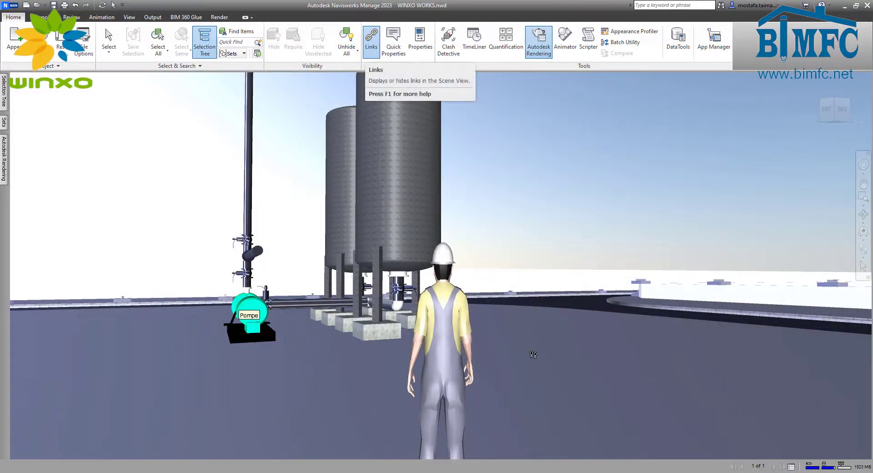
{"action": "mouse_move", "coordinate": [637, 353]}
{"action": "left_mouse_down"}
{"action": "mouse_move", "coordinate": [677, 350]}
{"action": "mouse_move", "coordinate": [682, 390]}
{"action": "mouse_move", "coordinate": [646, 360]}
{"action": "mouse_move", "coordinate": [565, 334]}
{"action": "mouse_move", "coordinate": [583, 377]}
{"action": "left_mouse_up"}
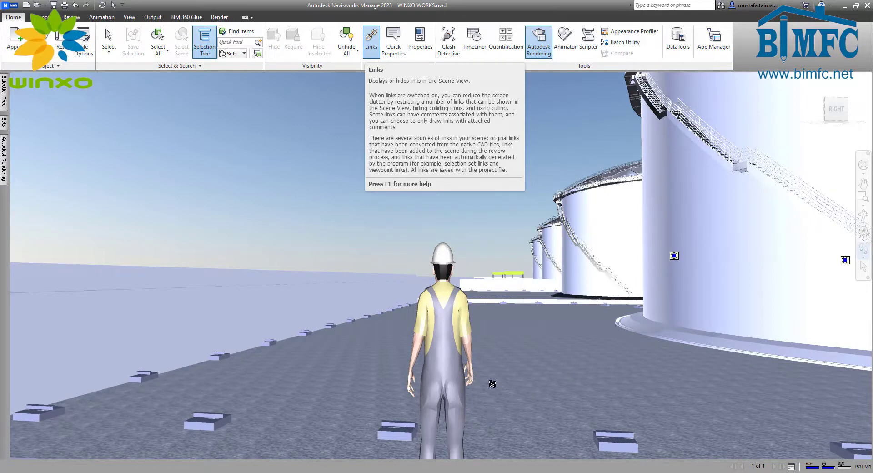
{"action": "mouse_move", "coordinate": [515, 398]}
{"action": "left_mouse_down"}
{"action": "mouse_move", "coordinate": [556, 349]}
{"action": "mouse_move", "coordinate": [638, 319]}
{"action": "mouse_move", "coordinate": [682, 371]}
{"action": "mouse_move", "coordinate": [657, 372]}
{"action": "left_mouse_up"}
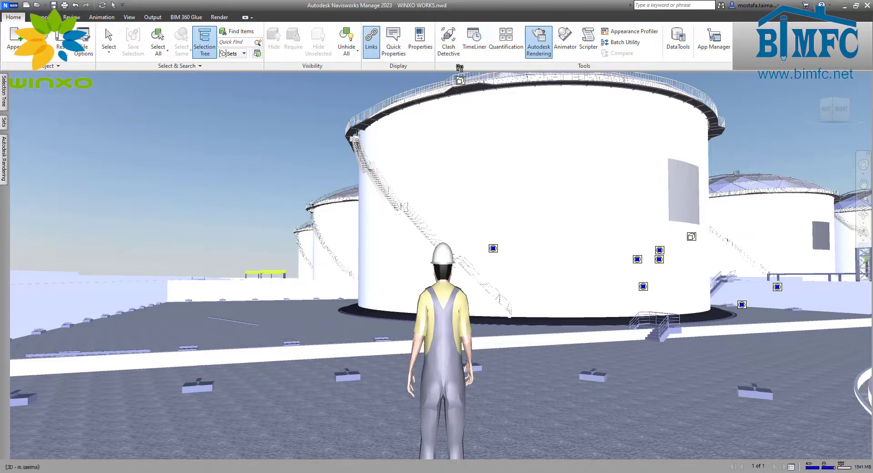
- Turn on Collision, Gravity and Crouch in the Viewpoint tab's Realism options
{"action": "left_click", "coordinate": [43, 17]}
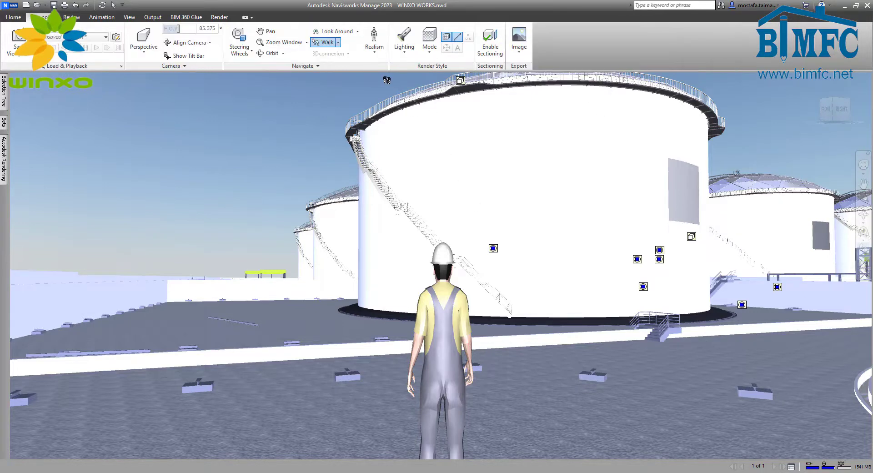
{"action": "left_click", "coordinate": [375, 54]}
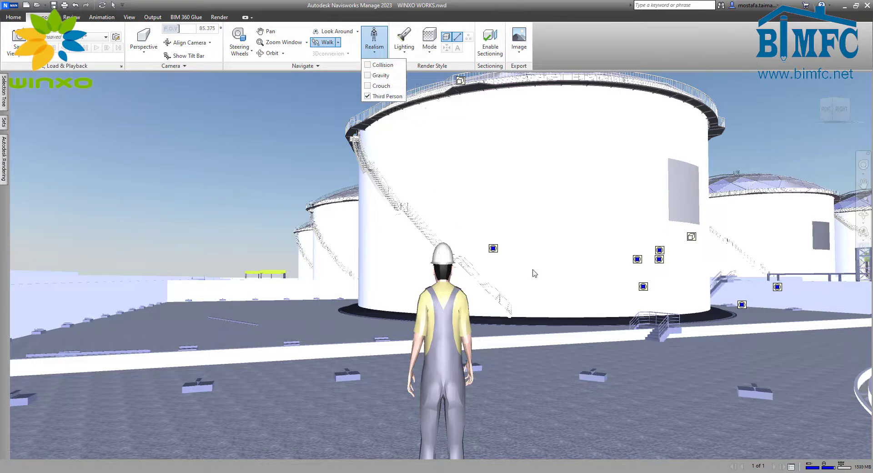
{"action": "key", "text": "ctrl+g"}
{"action": "left_click", "coordinate": [513, 433]}
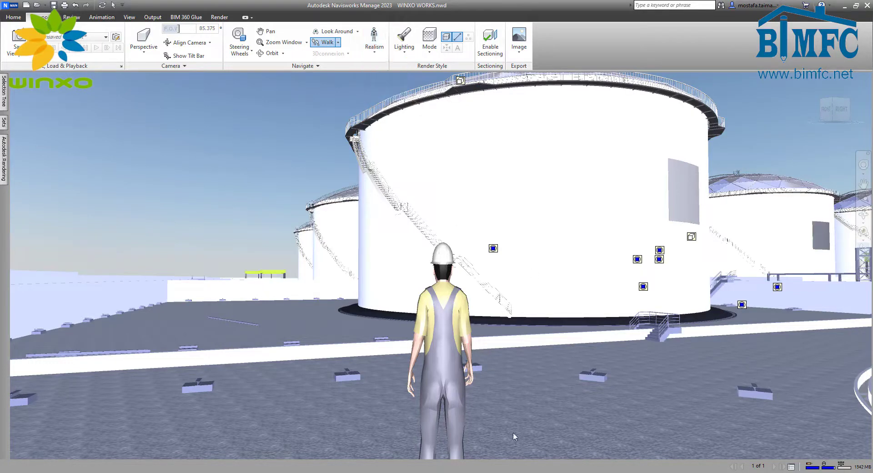
- Walk past the white tank and loading rack to the road facing red TK601
{"action": "mouse_move", "coordinate": [527, 404]}
{"action": "left_mouse_down"}
{"action": "mouse_move", "coordinate": [682, 434]}
{"action": "mouse_move", "coordinate": [600, 354]}
{"action": "mouse_move", "coordinate": [417, 369]}
{"action": "mouse_move", "coordinate": [599, 347]}
{"action": "mouse_move", "coordinate": [585, 368]}
{"action": "mouse_move", "coordinate": [524, 332]}
{"action": "mouse_move", "coordinate": [731, 313]}
{"action": "mouse_move", "coordinate": [639, 348]}
{"action": "left_mouse_up"}
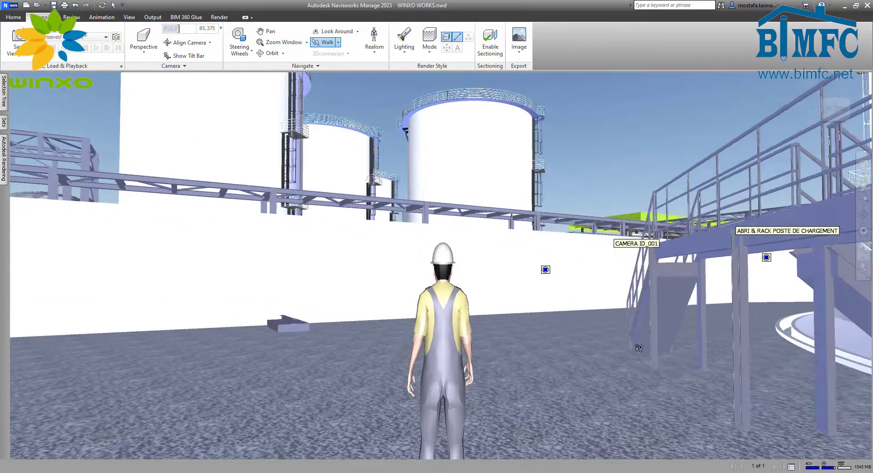
{"action": "mouse_move", "coordinate": [573, 351]}
{"action": "left_mouse_down"}
{"action": "mouse_move", "coordinate": [755, 350]}
{"action": "mouse_move", "coordinate": [673, 395]}
{"action": "mouse_move", "coordinate": [629, 393]}
{"action": "left_mouse_up"}
{"action": "mouse_move", "coordinate": [676, 364]}
{"action": "left_mouse_down"}
{"action": "mouse_move", "coordinate": [726, 356]}
{"action": "mouse_move", "coordinate": [731, 376]}
{"action": "mouse_move", "coordinate": [753, 376]}
{"action": "mouse_move", "coordinate": [828, 357]}
{"action": "mouse_move", "coordinate": [783, 406]}
{"action": "mouse_move", "coordinate": [744, 350]}
{"action": "left_mouse_up"}
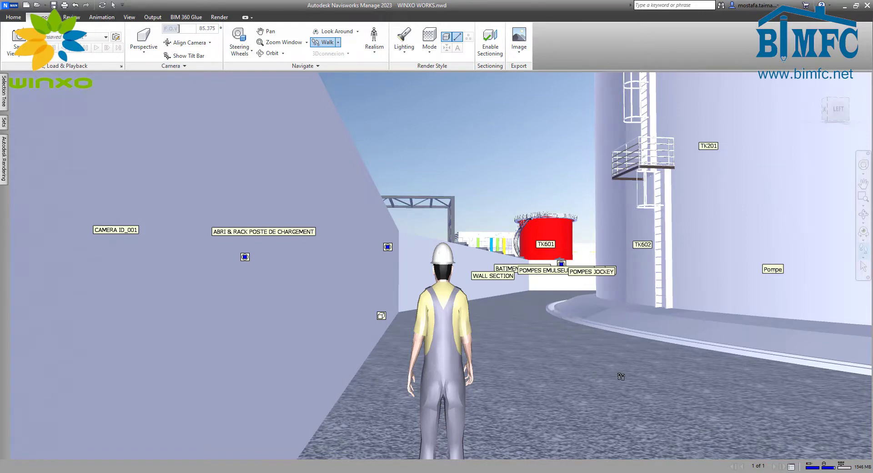
- Walk the avatar along the tank wall and up the stair onto the railed platform overlooking TK601
{"action": "left_click_drag", "start_coordinate": [621, 377], "coordinate": [669, 374]}
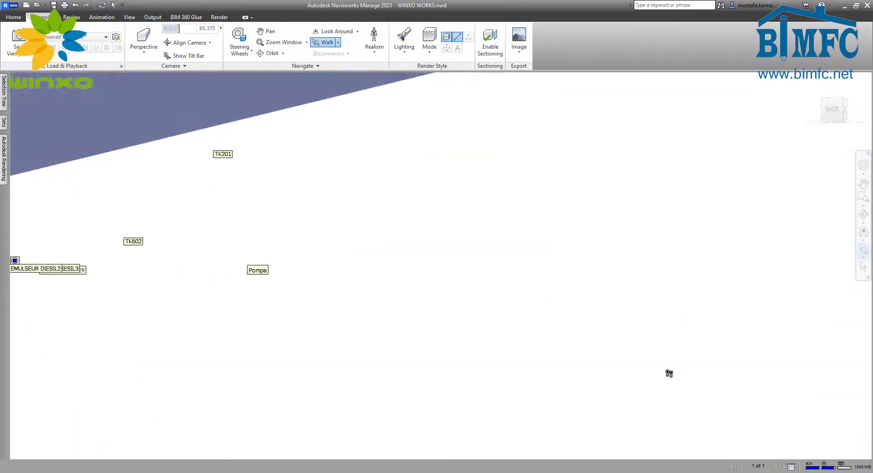
{"action": "key", "text": "ctrl+t"}
{"action": "mouse_move", "coordinate": [587, 320]}
{"action": "left_mouse_down"}
{"action": "mouse_move", "coordinate": [401, 318]}
{"action": "mouse_move", "coordinate": [391, 310]}
{"action": "mouse_move", "coordinate": [556, 359]}
{"action": "mouse_move", "coordinate": [650, 354]}
{"action": "mouse_move", "coordinate": [718, 315]}
{"action": "mouse_move", "coordinate": [686, 296]}
{"action": "mouse_move", "coordinate": [624, 302]}
{"action": "mouse_move", "coordinate": [469, 338]}
{"action": "left_mouse_up"}
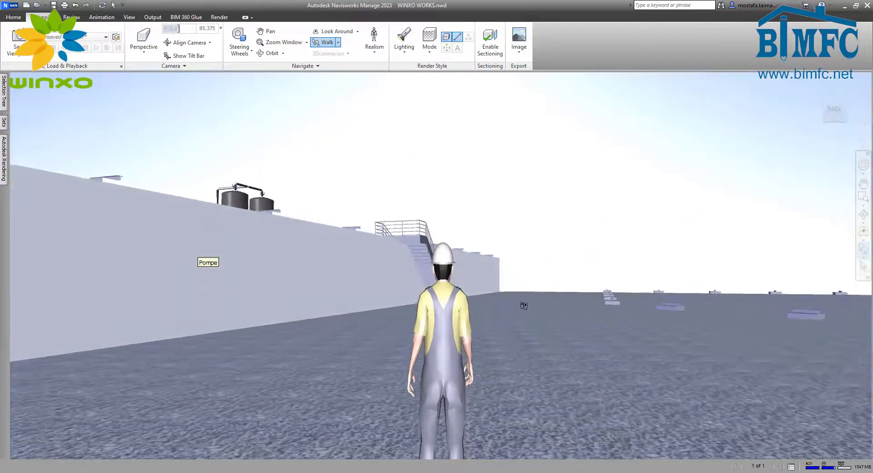
{"action": "mouse_move", "coordinate": [524, 305]}
{"action": "left_mouse_down"}
{"action": "mouse_move", "coordinate": [529, 298]}
{"action": "mouse_move", "coordinate": [329, 322]}
{"action": "mouse_move", "coordinate": [219, 318]}
{"action": "mouse_move", "coordinate": [324, 308]}
{"action": "mouse_move", "coordinate": [647, 339]}
{"action": "mouse_move", "coordinate": [345, 280]}
{"action": "mouse_move", "coordinate": [351, 250]}
{"action": "mouse_move", "coordinate": [460, 249]}
{"action": "mouse_move", "coordinate": [462, 257]}
{"action": "left_mouse_up"}
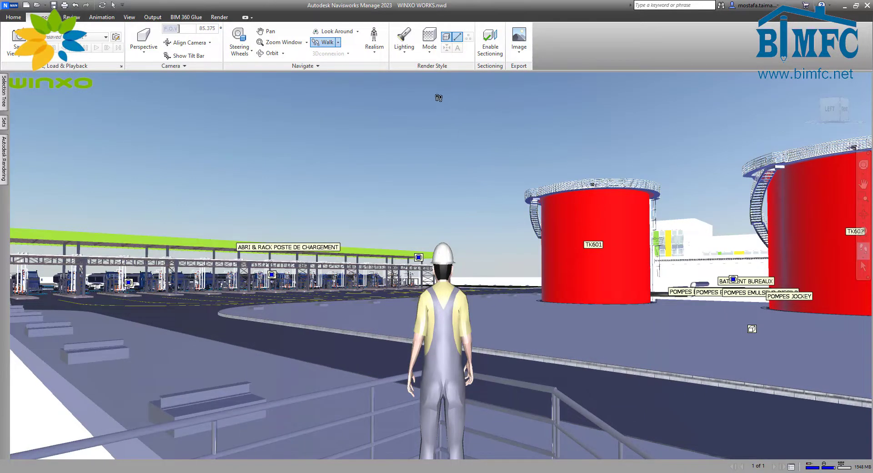
- Switch Collision off in Realism and walk forward toward red tank TK601
{"action": "left_click", "coordinate": [375, 50]}
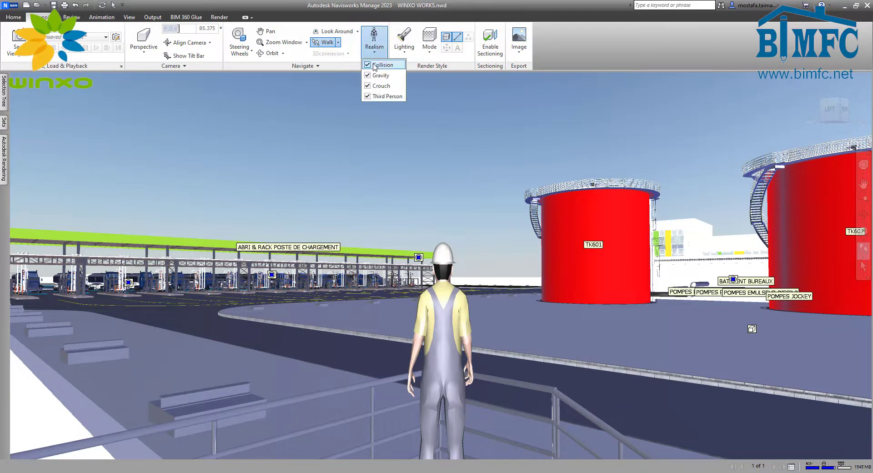
{"action": "left_click", "coordinate": [375, 65]}
{"action": "left_click", "coordinate": [491, 330]}
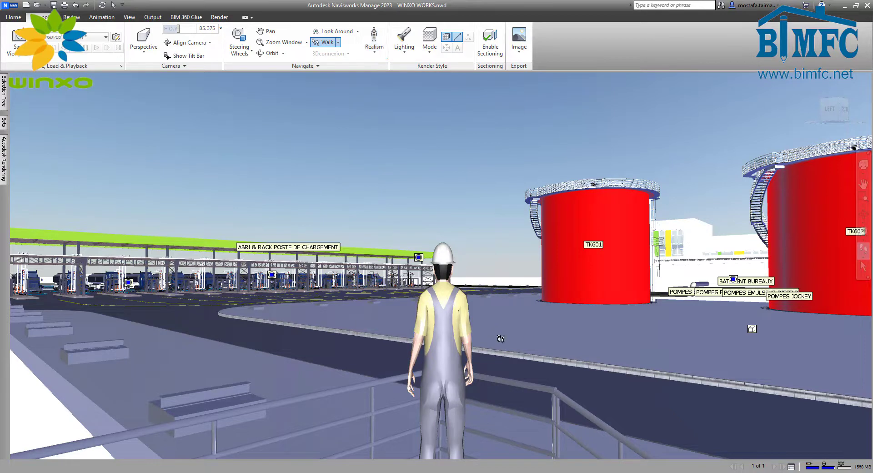
{"action": "mouse_move", "coordinate": [504, 354]}
{"action": "left_mouse_down"}
{"action": "mouse_move", "coordinate": [535, 378]}
{"action": "mouse_move", "coordinate": [473, 151]}
{"action": "left_mouse_up"}
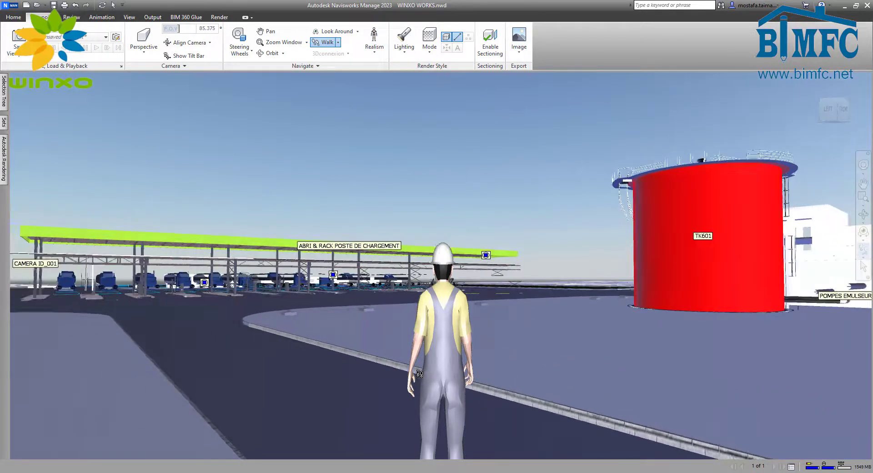
- Re-enable Collision and walk down to the tanker loading canopy
{"action": "left_click", "coordinate": [370, 59]}
{"action": "left_click", "coordinate": [383, 65]}
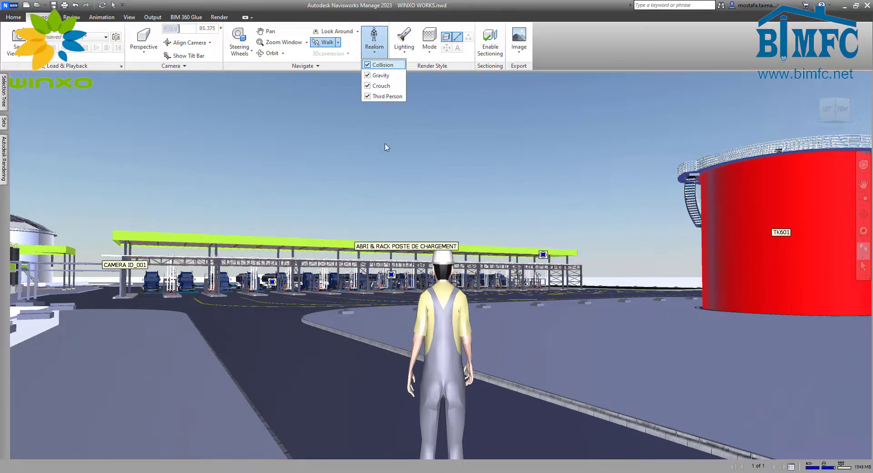
{"action": "left_click", "coordinate": [394, 380]}
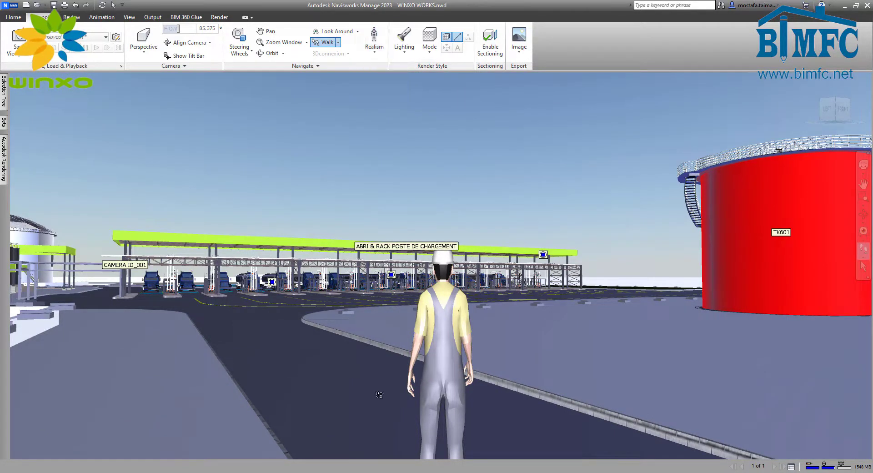
{"action": "mouse_move", "coordinate": [379, 395]}
{"action": "left_mouse_down"}
{"action": "mouse_move", "coordinate": [297, 371]}
{"action": "mouse_move", "coordinate": [234, 338]}
{"action": "mouse_move", "coordinate": [187, 345]}
{"action": "mouse_move", "coordinate": [279, 337]}
{"action": "mouse_move", "coordinate": [277, 280]}
{"action": "left_mouse_up"}
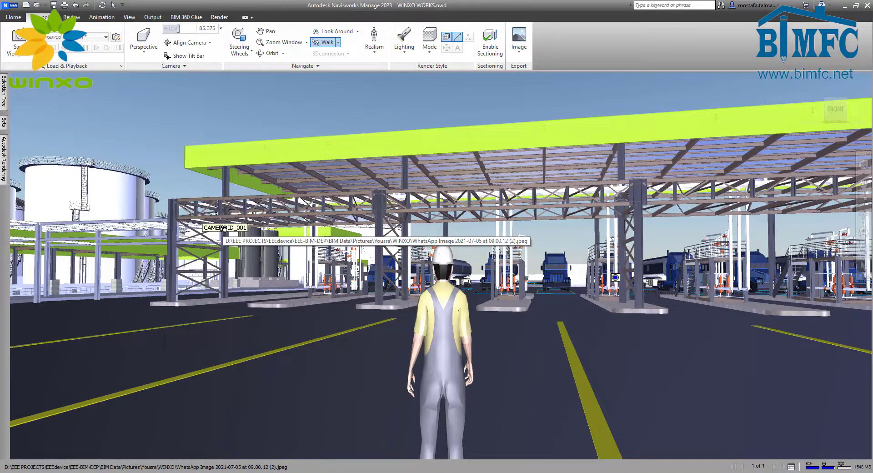
- Open the CAMERA ID_001 linked JPEG photo, then step forward under the loading canopy
{"action": "left_click", "coordinate": [223, 227]}
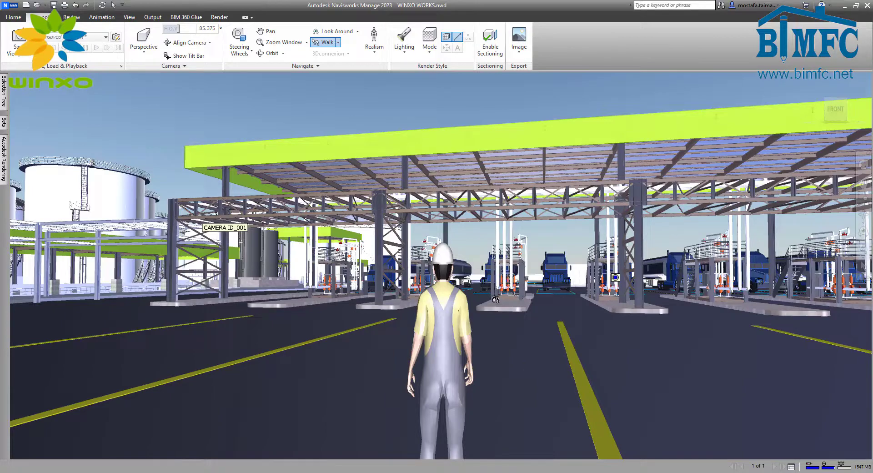
{"action": "left_click_drag", "start_coordinate": [511, 325], "coordinate": [505, 271]}
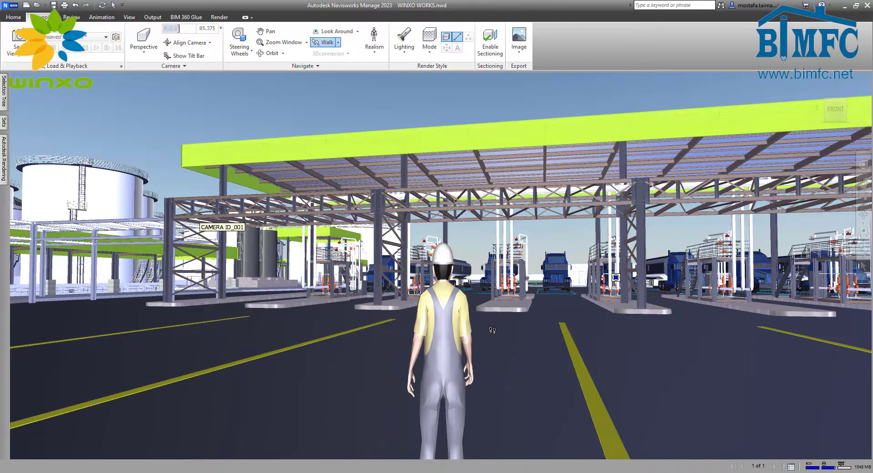
{"action": "left_click_drag", "start_coordinate": [492, 331], "coordinate": [510, 341]}
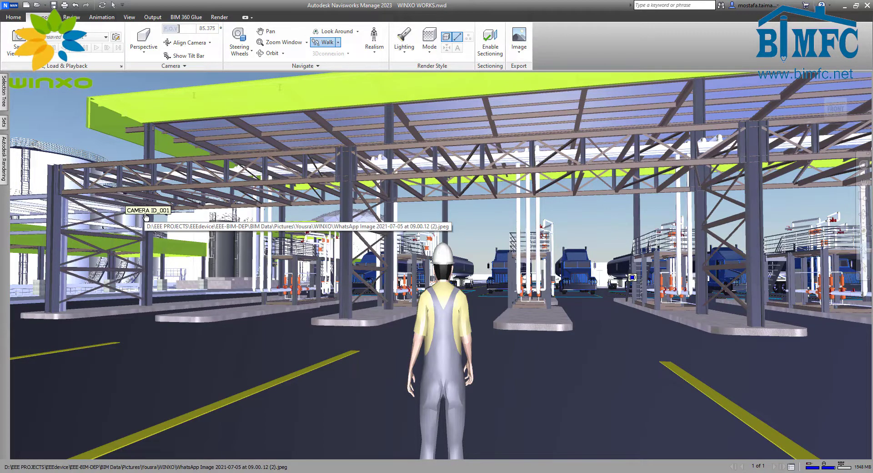
- Walk through the loading bays past the parked trucks and back along the tank-lined road
{"action": "mouse_move", "coordinate": [527, 360]}
{"action": "left_mouse_down"}
{"action": "mouse_move", "coordinate": [554, 350]}
{"action": "mouse_move", "coordinate": [506, 305]}
{"action": "mouse_move", "coordinate": [527, 332]}
{"action": "mouse_move", "coordinate": [564, 345]}
{"action": "mouse_move", "coordinate": [753, 347]}
{"action": "left_mouse_up"}
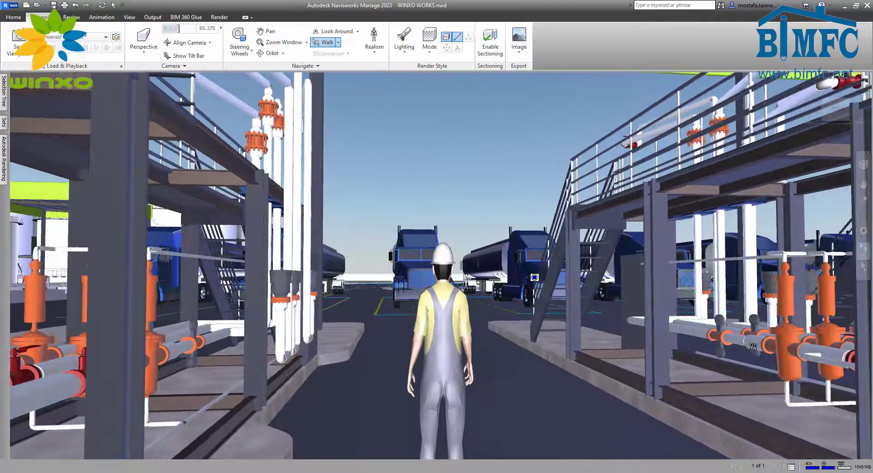
{"action": "left_click_drag", "start_coordinate": [545, 340], "coordinate": [309, 418]}
{"action": "mouse_move", "coordinate": [135, 325]}
{"action": "left_mouse_down"}
{"action": "mouse_move", "coordinate": [369, 365]}
{"action": "mouse_move", "coordinate": [292, 330]}
{"action": "mouse_move", "coordinate": [294, 399]}
{"action": "mouse_move", "coordinate": [310, 467]}
{"action": "mouse_move", "coordinate": [319, 387]}
{"action": "mouse_move", "coordinate": [341, 347]}
{"action": "mouse_move", "coordinate": [353, 353]}
{"action": "mouse_move", "coordinate": [192, 345]}
{"action": "mouse_move", "coordinate": [517, 353]}
{"action": "mouse_move", "coordinate": [486, 321]}
{"action": "mouse_move", "coordinate": [341, 312]}
{"action": "mouse_move", "coordinate": [308, 321]}
{"action": "mouse_move", "coordinate": [194, 306]}
{"action": "mouse_move", "coordinate": [309, 337]}
{"action": "mouse_move", "coordinate": [330, 324]}
{"action": "mouse_move", "coordinate": [294, 306]}
{"action": "mouse_move", "coordinate": [296, 277]}
{"action": "mouse_move", "coordinate": [325, 380]}
{"action": "mouse_move", "coordinate": [339, 344]}
{"action": "mouse_move", "coordinate": [272, 339]}
{"action": "mouse_move", "coordinate": [278, 331]}
{"action": "mouse_move", "coordinate": [347, 331]}
{"action": "mouse_move", "coordinate": [358, 307]}
{"action": "mouse_move", "coordinate": [354, 286]}
{"action": "mouse_move", "coordinate": [338, 287]}
{"action": "left_mouse_up"}
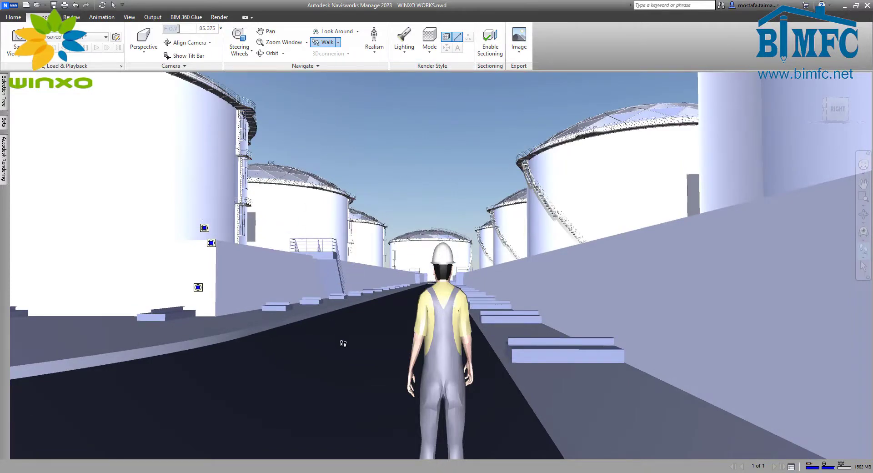
{"action": "mouse_move", "coordinate": [388, 340]}
{"action": "left_mouse_down"}
{"action": "mouse_move", "coordinate": [395, 327]}
{"action": "mouse_move", "coordinate": [337, 301]}
{"action": "mouse_move", "coordinate": [406, 321]}
{"action": "mouse_move", "coordinate": [384, 302]}
{"action": "mouse_move", "coordinate": [222, 357]}
{"action": "mouse_move", "coordinate": [123, 376]}
{"action": "mouse_move", "coordinate": [211, 315]}
{"action": "mouse_move", "coordinate": [415, 351]}
{"action": "mouse_move", "coordinate": [464, 378]}
{"action": "left_mouse_up"}
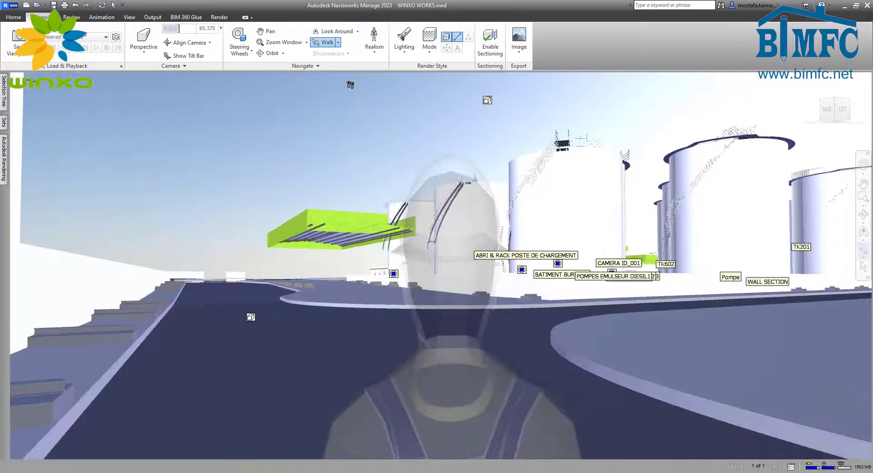
- Hide the link tags and walk under the pipe rack past the red tanks toward the WINXO office
{"action": "left_click", "coordinate": [7, 19]}
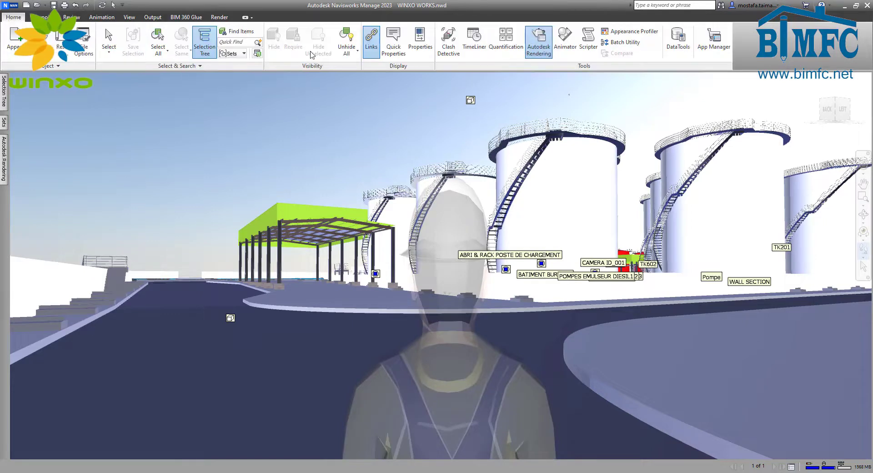
{"action": "left_click", "coordinate": [371, 37]}
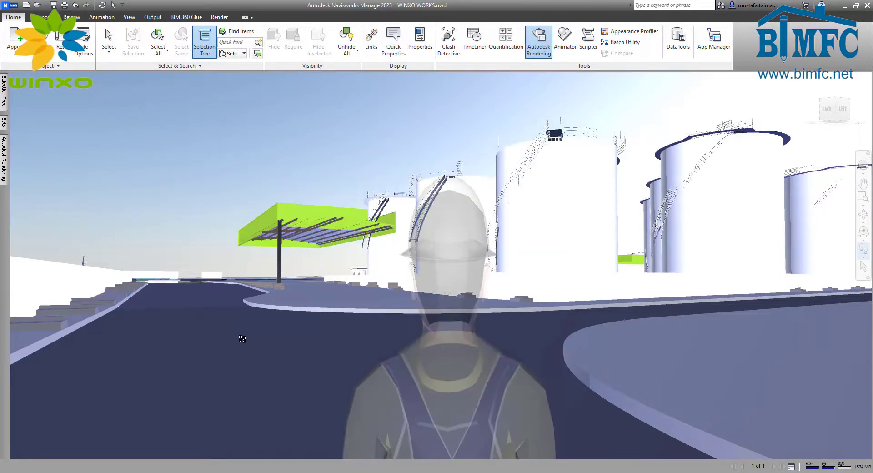
{"action": "mouse_move", "coordinate": [242, 338]}
{"action": "left_mouse_down"}
{"action": "mouse_move", "coordinate": [205, 304]}
{"action": "mouse_move", "coordinate": [367, 322]}
{"action": "mouse_move", "coordinate": [373, 291]}
{"action": "mouse_move", "coordinate": [410, 264]}
{"action": "mouse_move", "coordinate": [489, 331]}
{"action": "mouse_move", "coordinate": [297, 337]}
{"action": "mouse_move", "coordinate": [264, 326]}
{"action": "mouse_move", "coordinate": [331, 275]}
{"action": "mouse_move", "coordinate": [447, 301]}
{"action": "mouse_move", "coordinate": [417, 285]}
{"action": "left_mouse_up"}
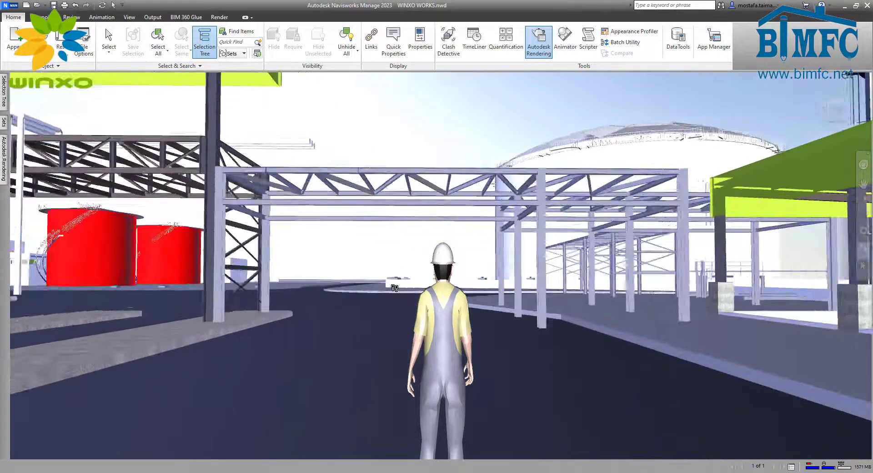
{"action": "mouse_move", "coordinate": [417, 286]}
{"action": "left_mouse_down"}
{"action": "mouse_move", "coordinate": [279, 312]}
{"action": "mouse_move", "coordinate": [233, 296]}
{"action": "mouse_move", "coordinate": [200, 311]}
{"action": "mouse_move", "coordinate": [189, 300]}
{"action": "left_mouse_up"}
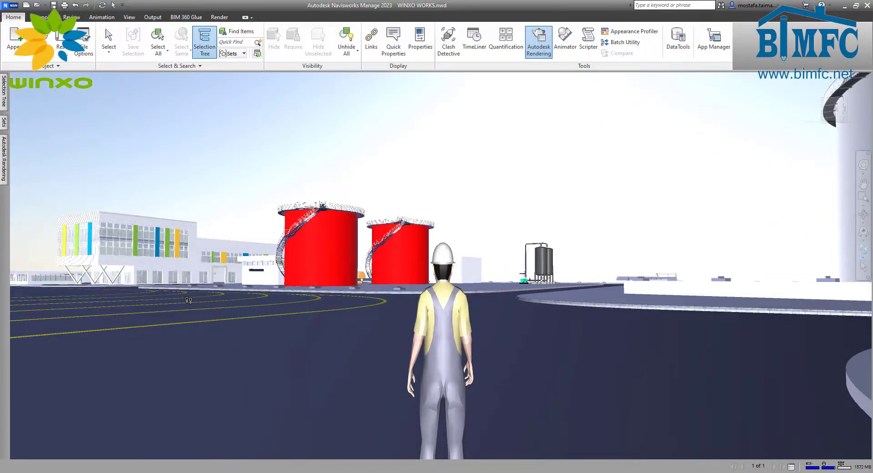
{"action": "mouse_move", "coordinate": [172, 349]}
{"action": "left_mouse_down"}
{"action": "mouse_move", "coordinate": [203, 333]}
{"action": "mouse_move", "coordinate": [238, 347]}
{"action": "mouse_move", "coordinate": [232, 312]}
{"action": "mouse_move", "coordinate": [91, 290]}
{"action": "mouse_move", "coordinate": [311, 378]}
{"action": "mouse_move", "coordinate": [281, 318]}
{"action": "left_mouse_up"}
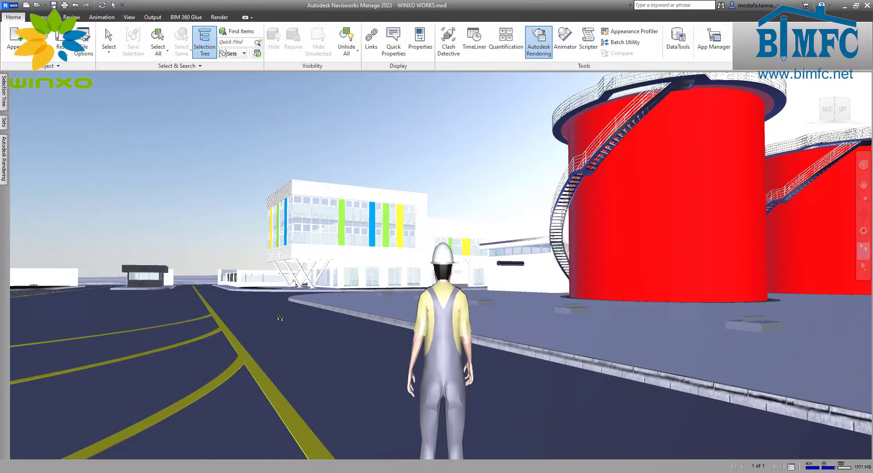